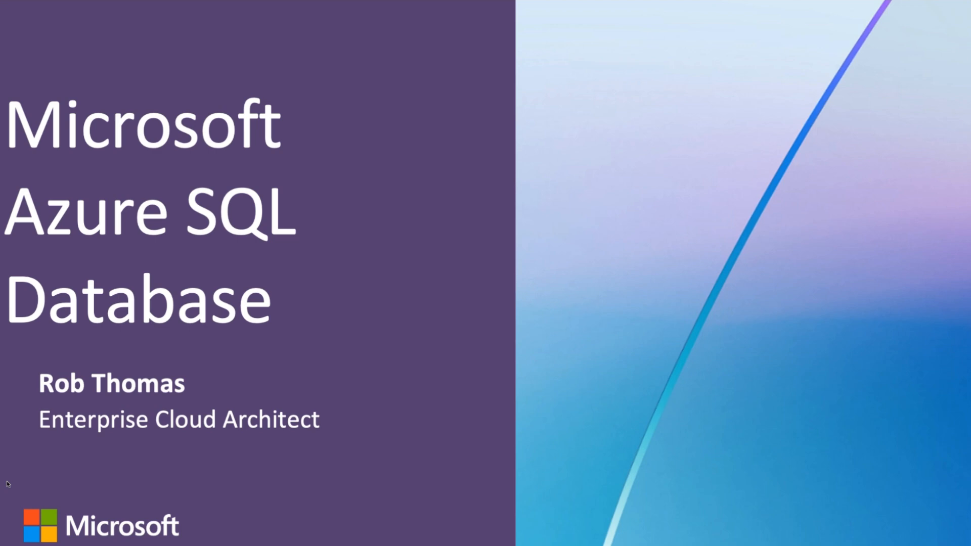
pyautogui.press('Right')
pyautogui.press('Right')
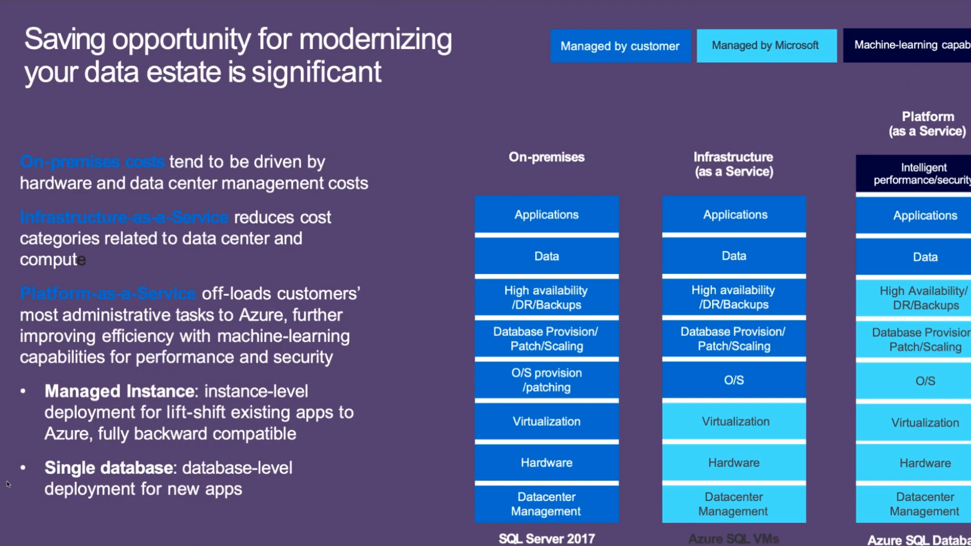
pyautogui.press('Right')
pyautogui.press('Right')
pyautogui.press('Right')
pyautogui.press('Right')
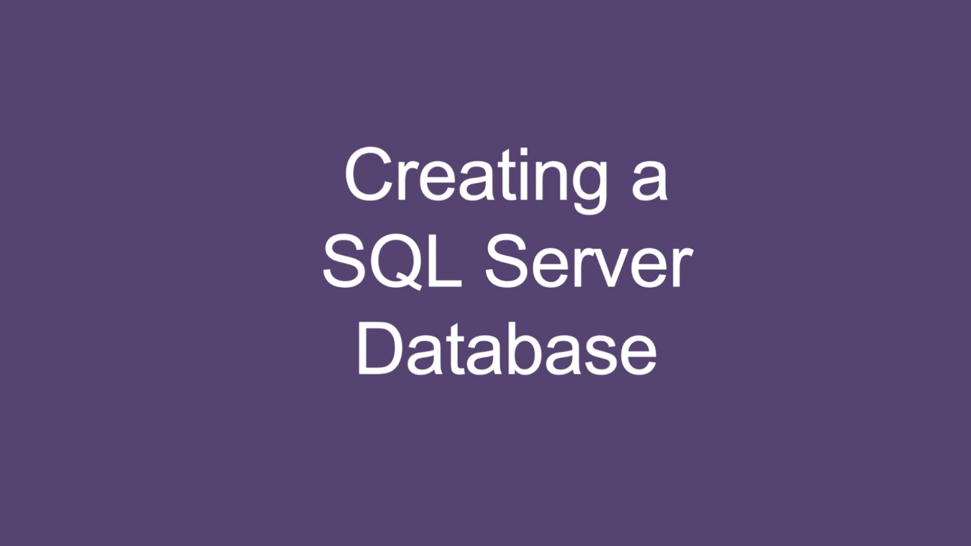
# Switch to the Chrome browser and bring up the Microsoft Azure portal home page
pyautogui.press('super+Tab')
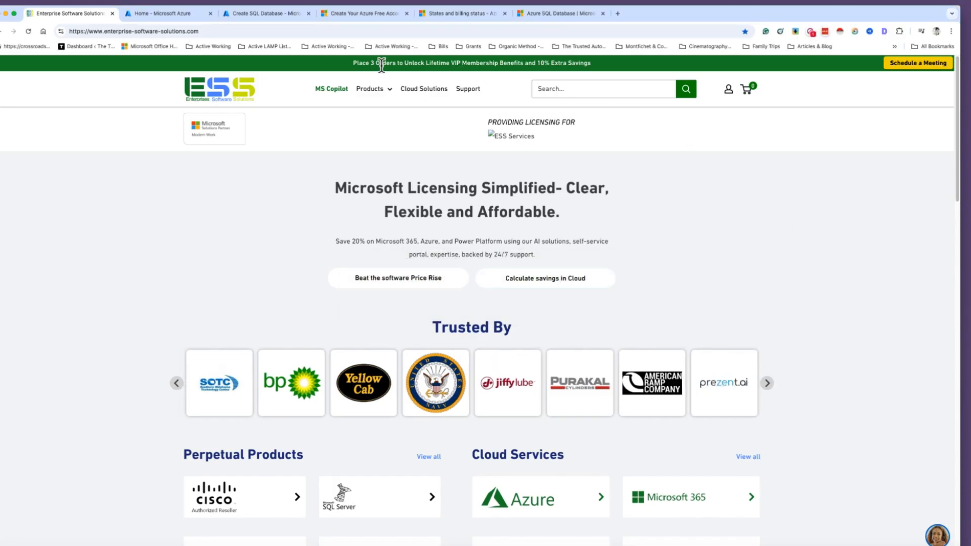
pyautogui.click(186, 15)
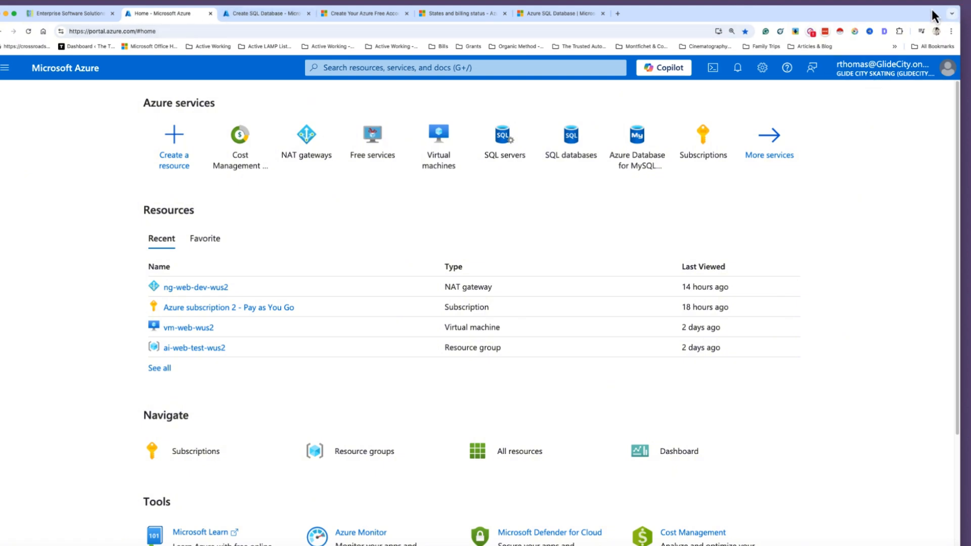
pyautogui.moveTo(932, 6); pyautogui.dragTo(955, 5)
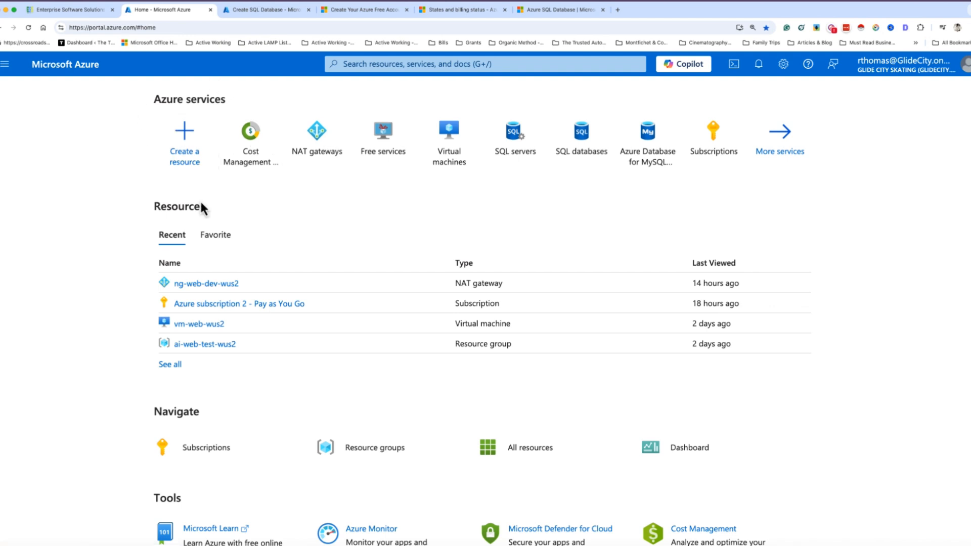
# Search the portal for "fre", review the Azure SQL Database offer in Free services, and return to the home page
pyautogui.click(361, 64)
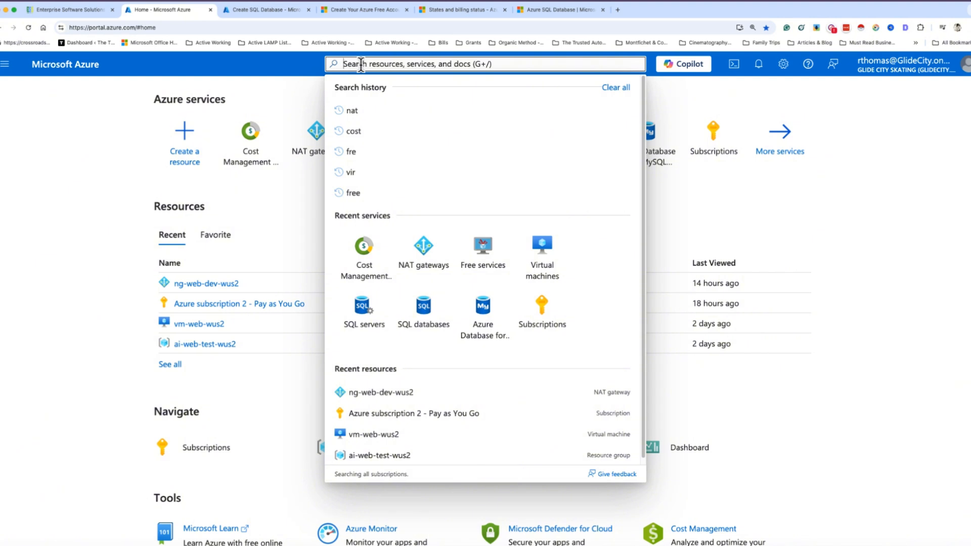
pyautogui.write('fre')
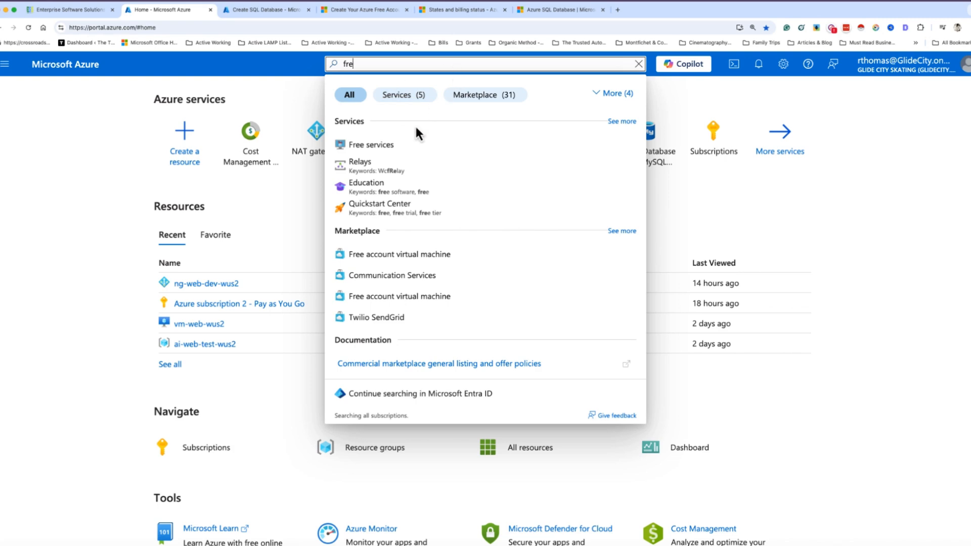
pyautogui.click(400, 146)
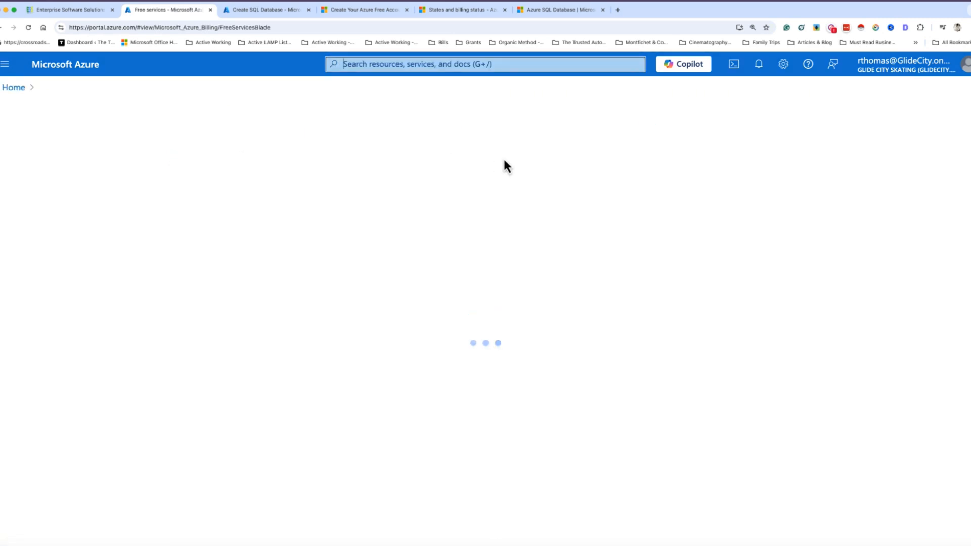
pyautogui.scroll(-6, 191, 408)
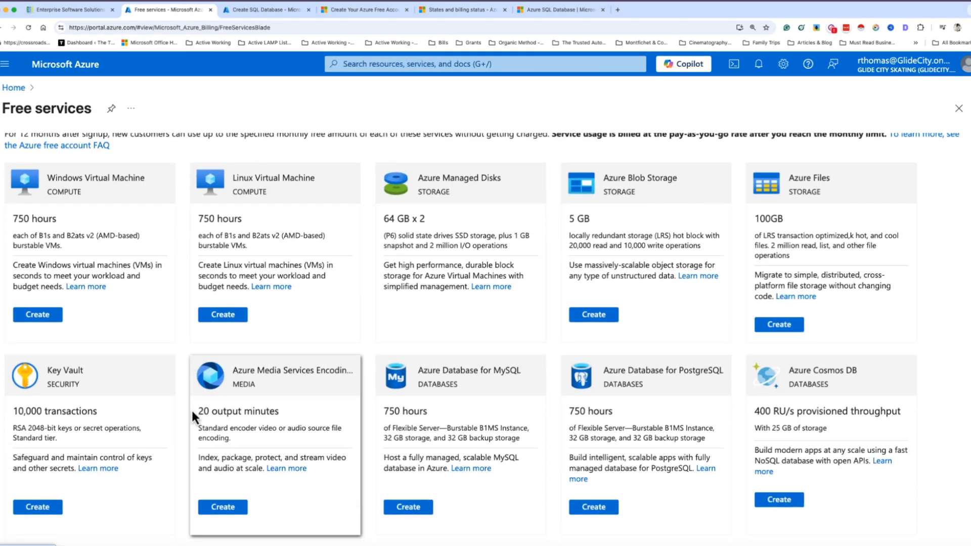
pyautogui.scroll(-10, 166, 401)
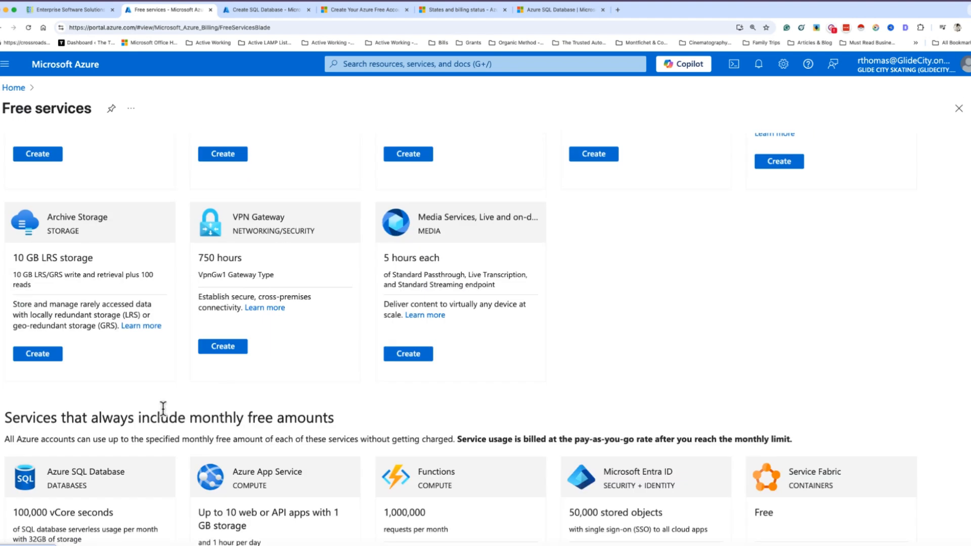
pyautogui.scroll(-2, 167, 404)
pyautogui.scroll(-3, 168, 402)
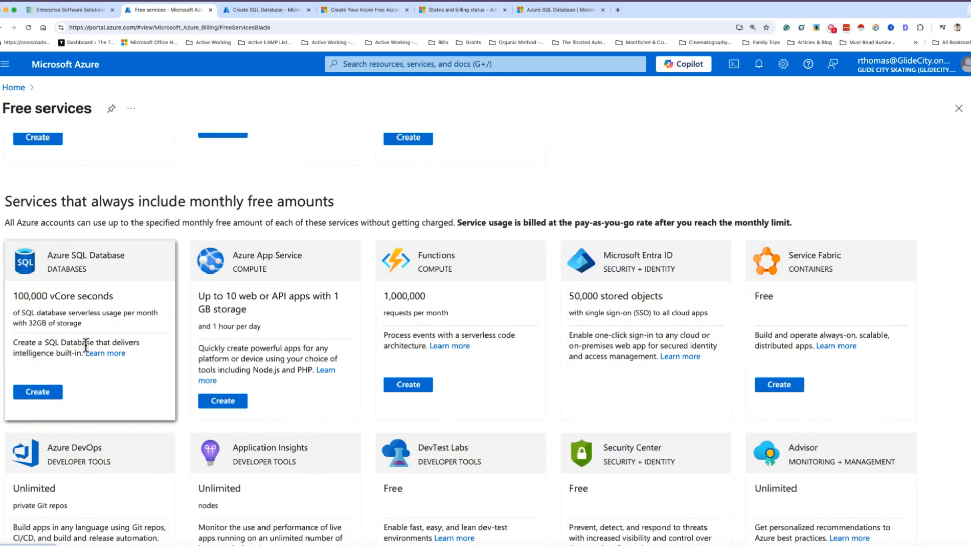
pyautogui.click(15, 88)
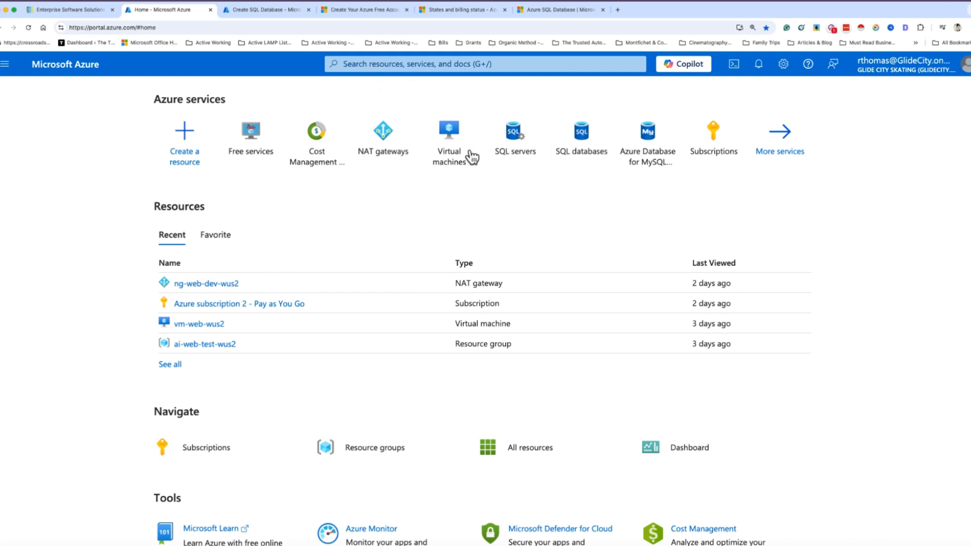
# Compare the Azure free account with the Pay as you go account on the Azure account options page
pyautogui.click(379, 11)
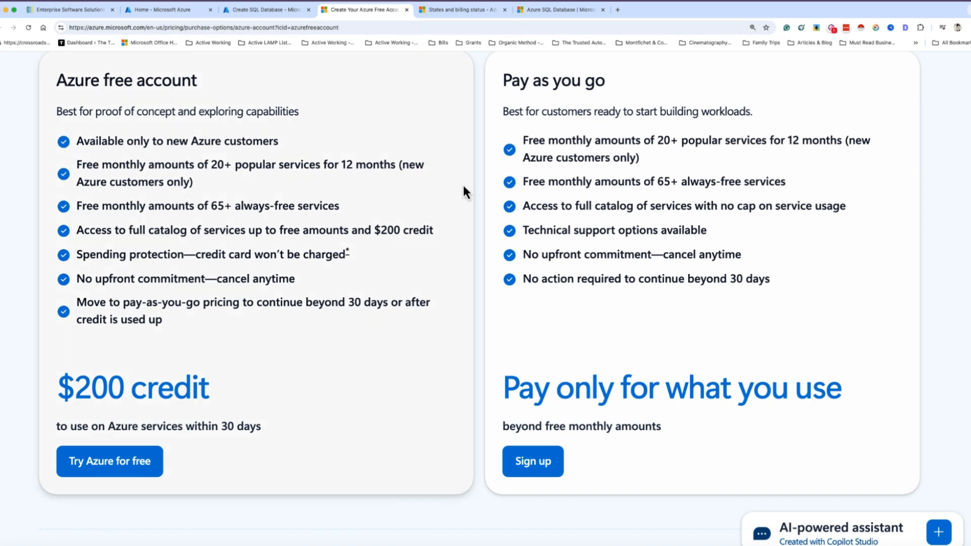
pyautogui.scroll(5, 626, 251)
pyautogui.scroll(-3, 626, 250)
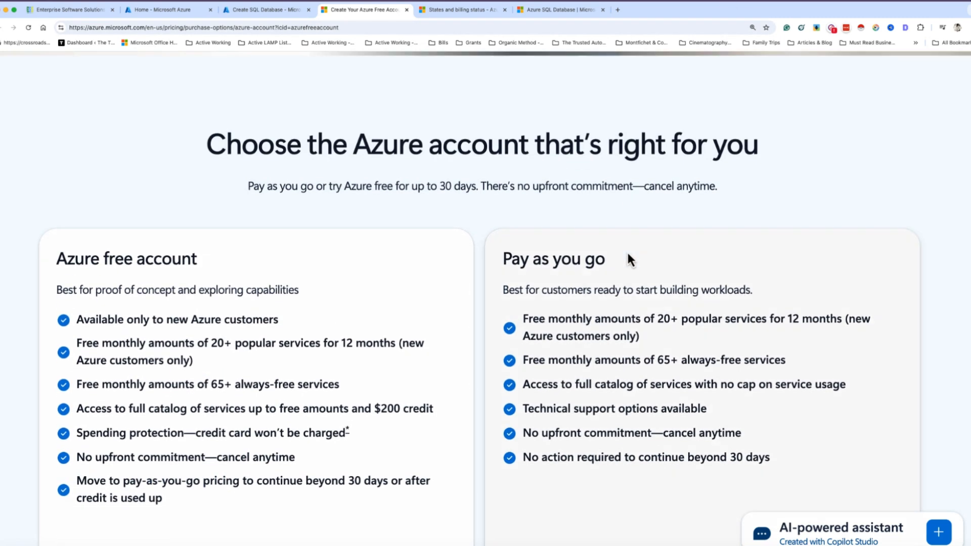
pyautogui.scroll(-3, 574, 342)
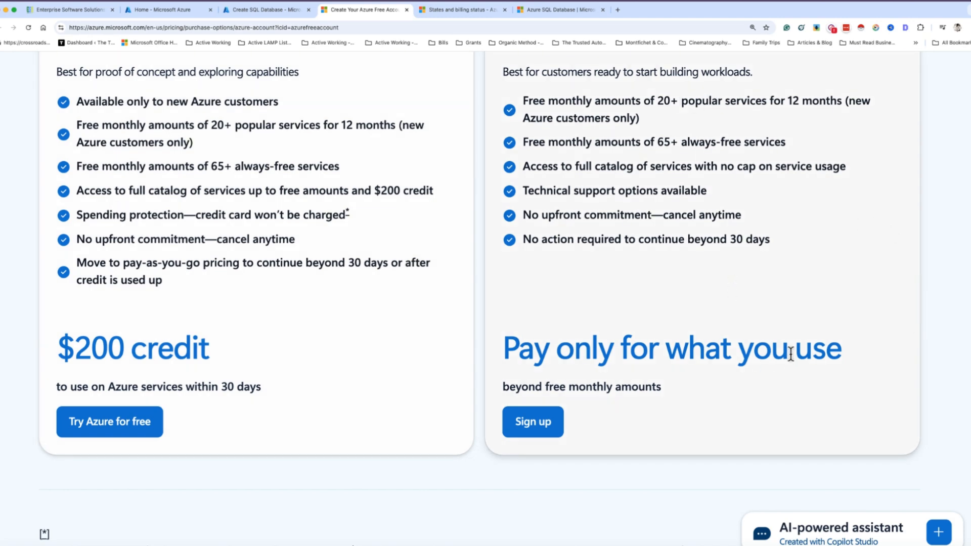
pyautogui.scroll(1, 655, 328)
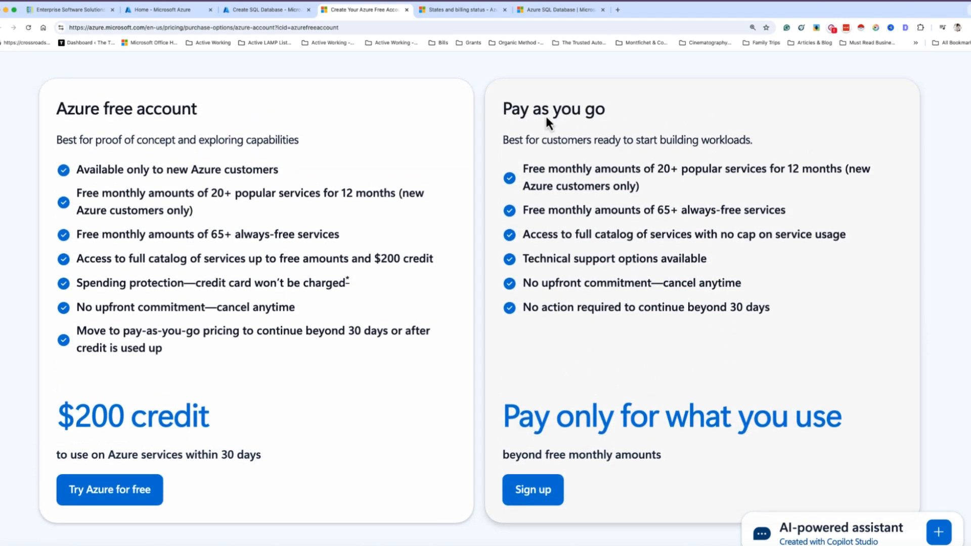
# Return to the Azure portal home page, search for "Azure SQL" and open the Azure SQL service
pyautogui.click(262, 14)
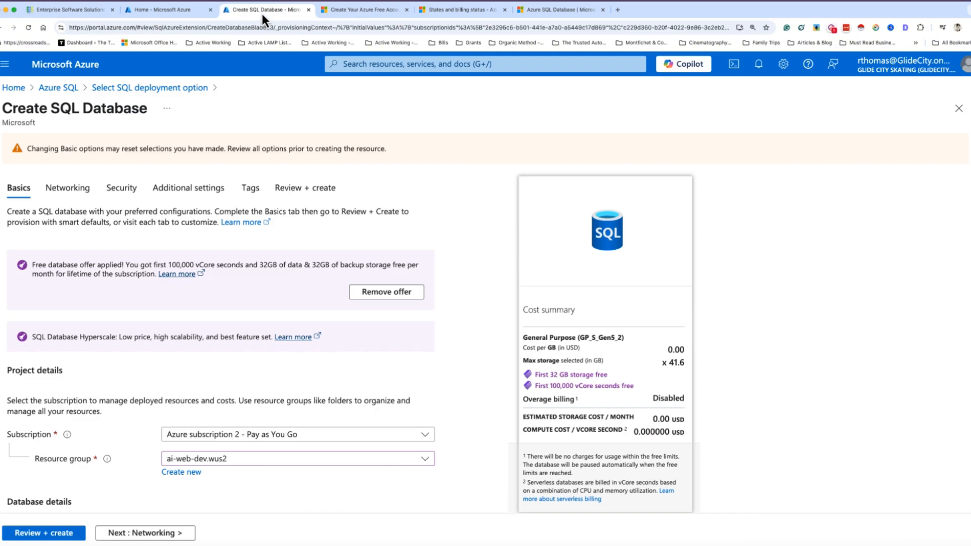
pyautogui.click(181, 10)
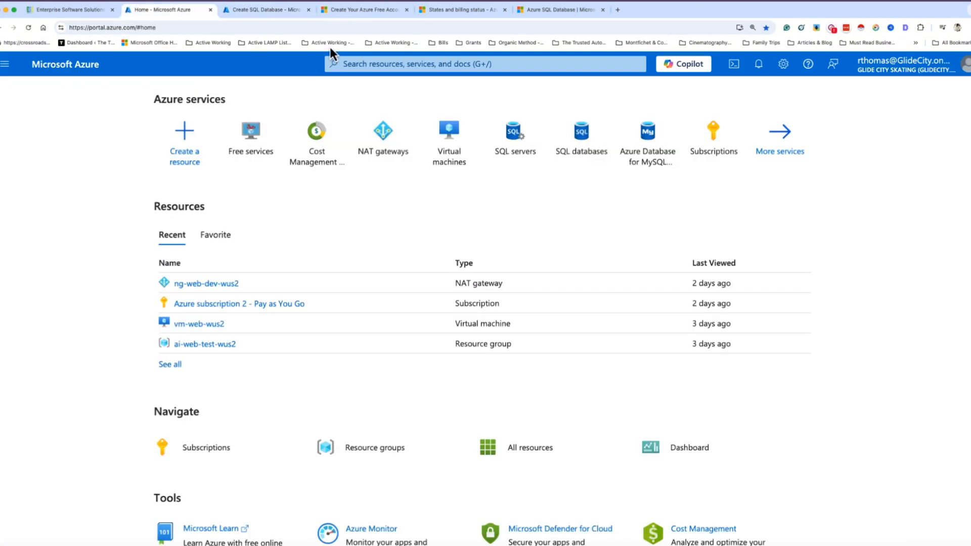
pyautogui.click(346, 64)
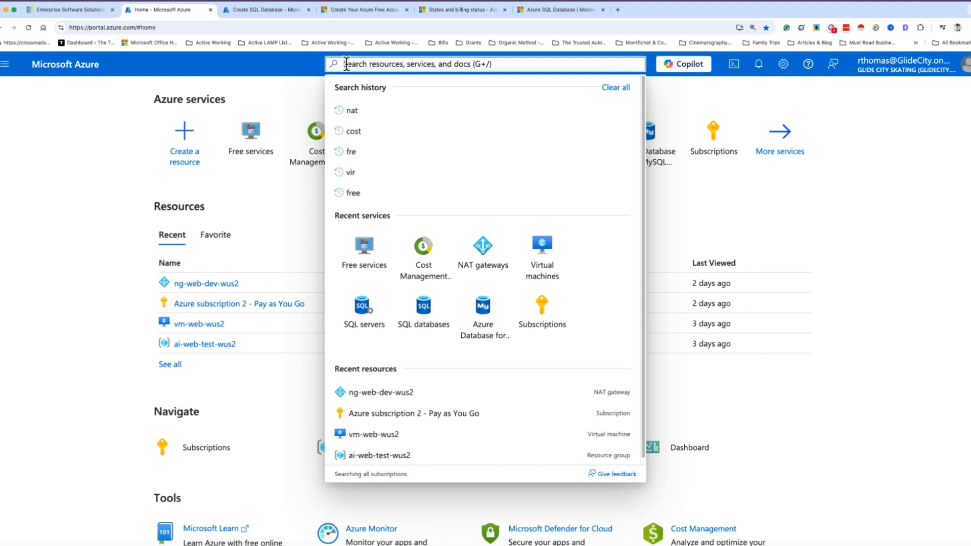
pyautogui.write('Azure')
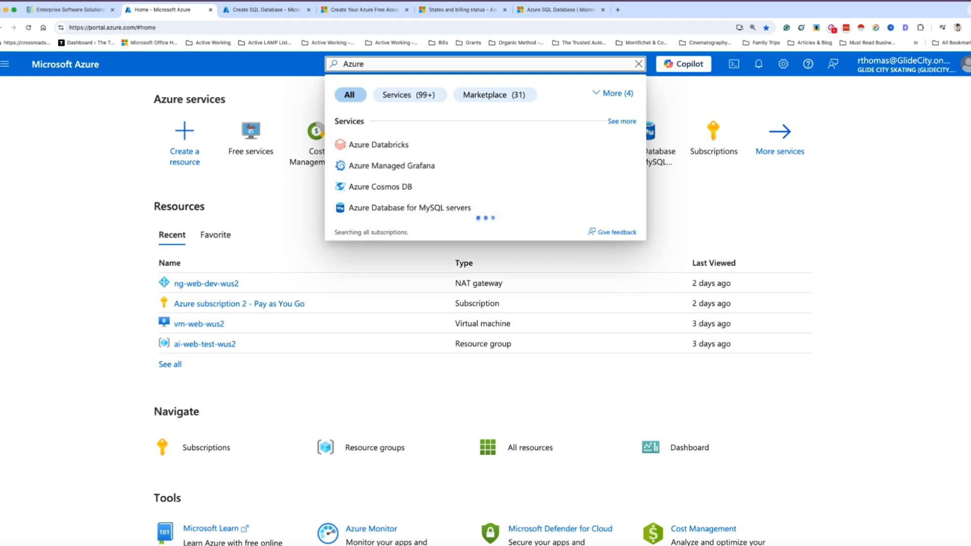
pyautogui.write(' SQL')
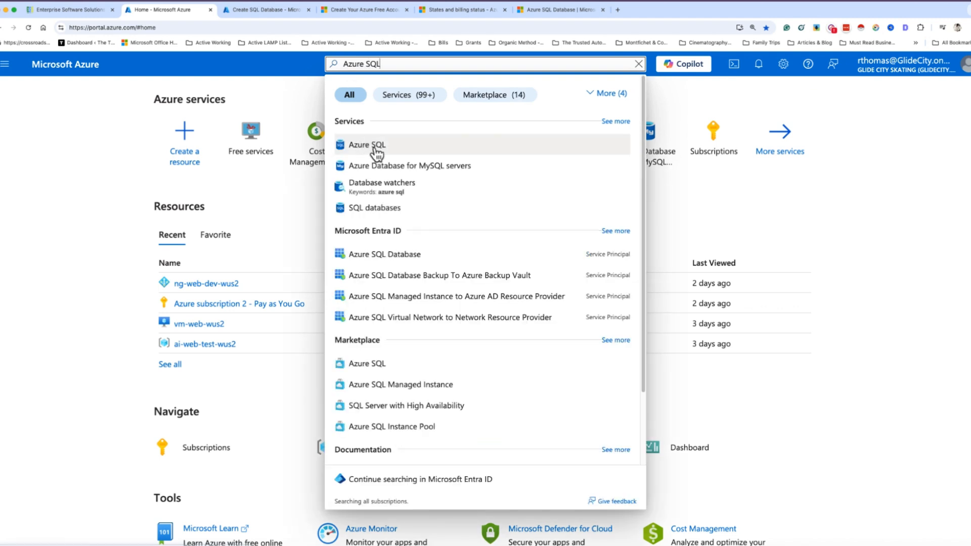
pyautogui.click(374, 147)
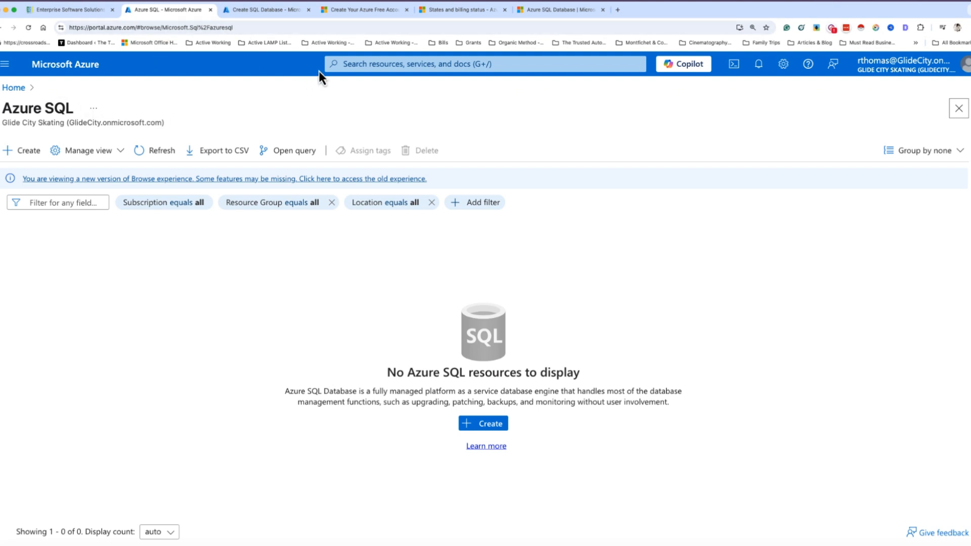
# Open Cost Management and review the billing account's summary, expanding its cost management and billing sections
pyautogui.click(356, 65)
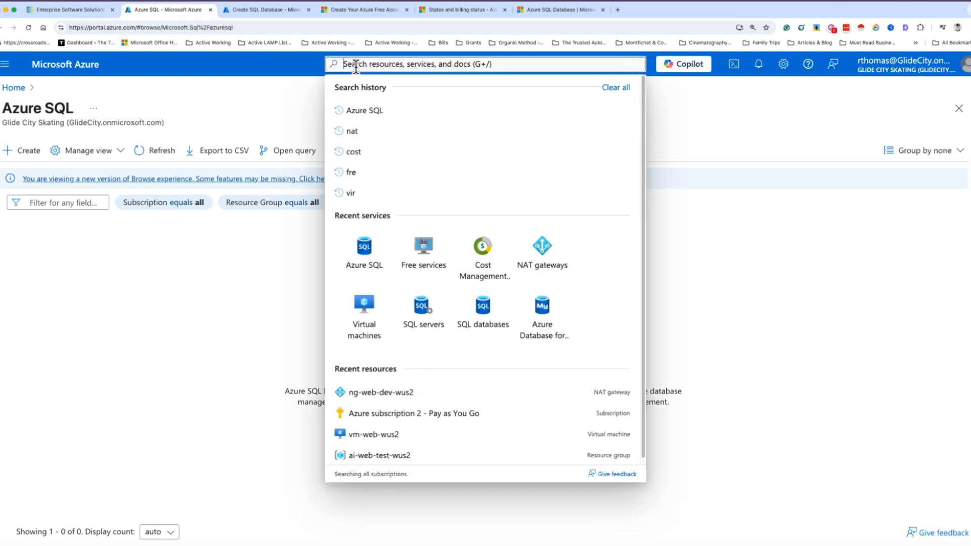
pyautogui.click(485, 261)
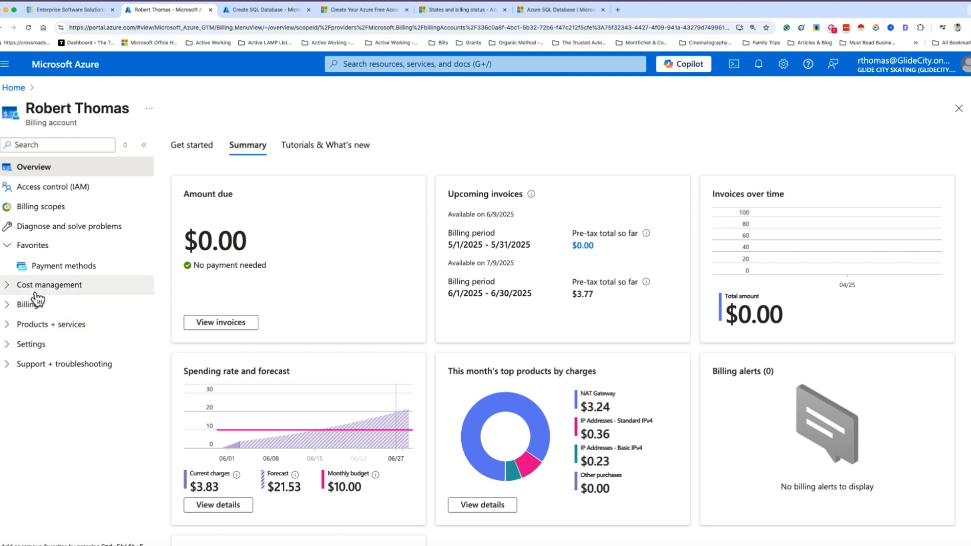
pyautogui.click(8, 286)
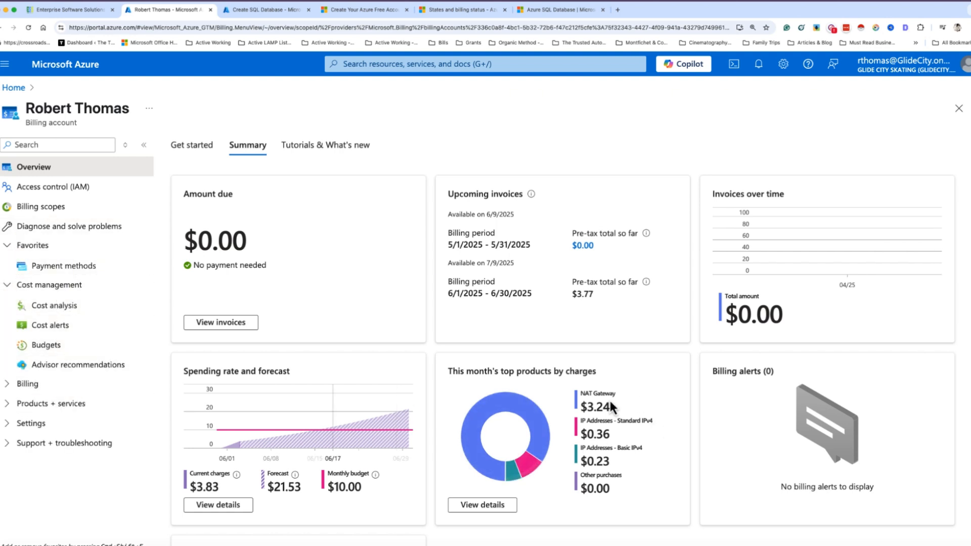
pyautogui.click(15, 384)
pyautogui.scroll(-2, 74, 374)
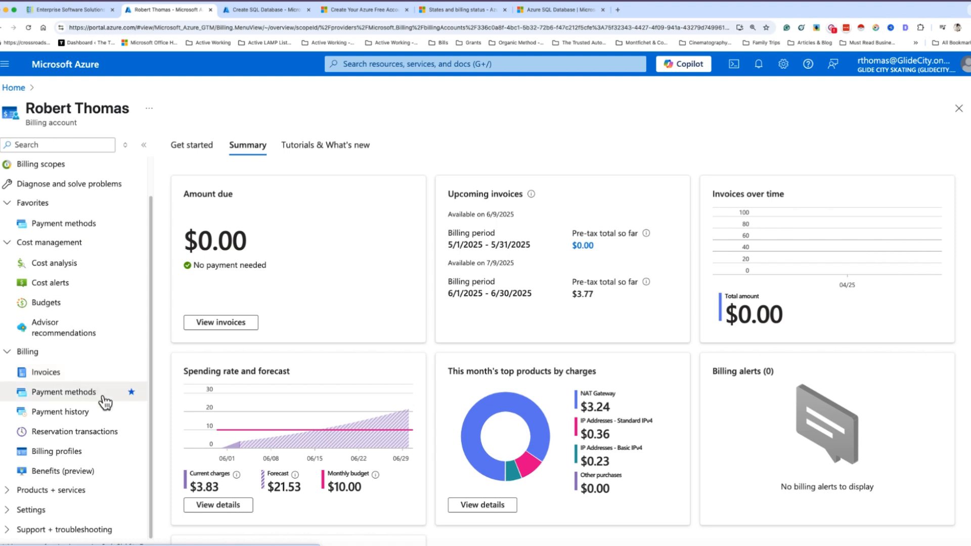
# View the billing account's Azure subscriptions and open Azure subscription 2 - Pay as You Go
pyautogui.click(10, 491)
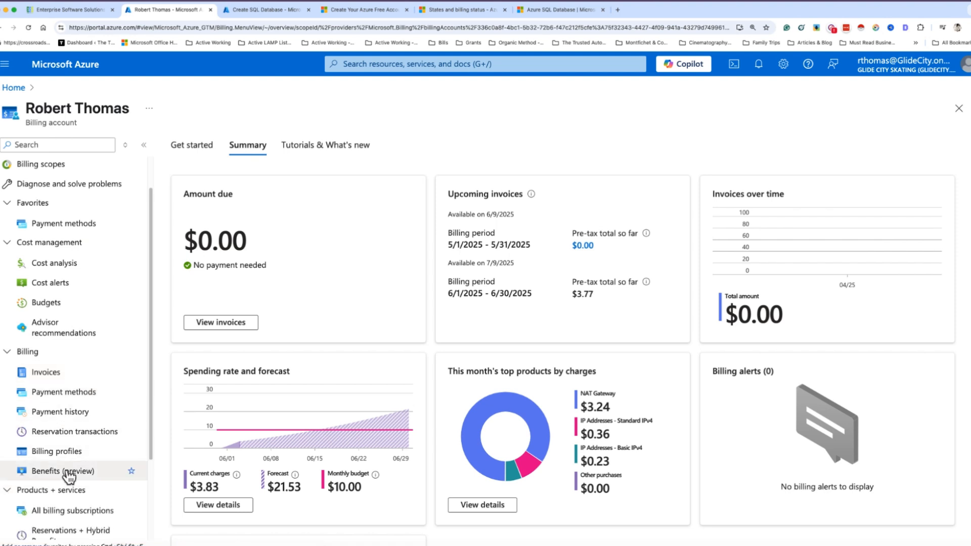
pyautogui.scroll(-3, 118, 486)
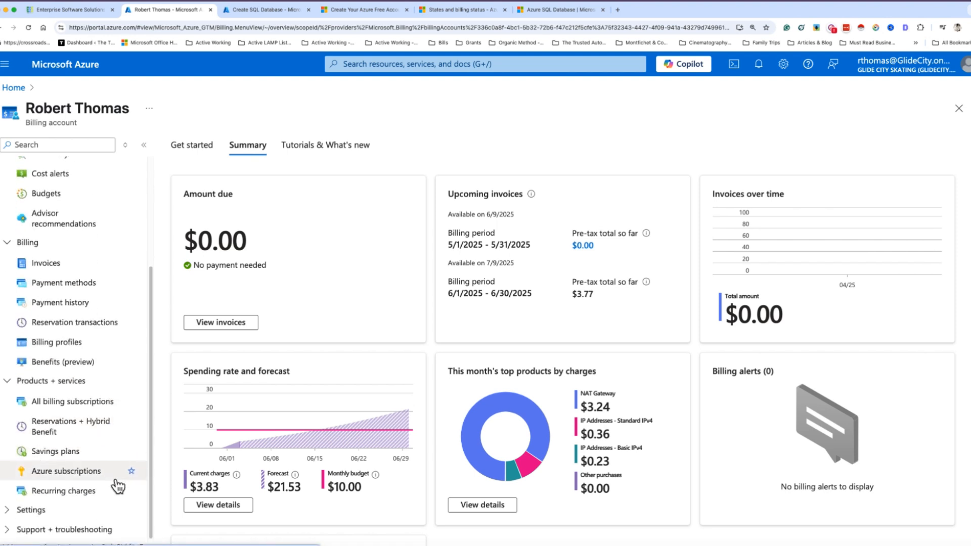
pyautogui.click(77, 472)
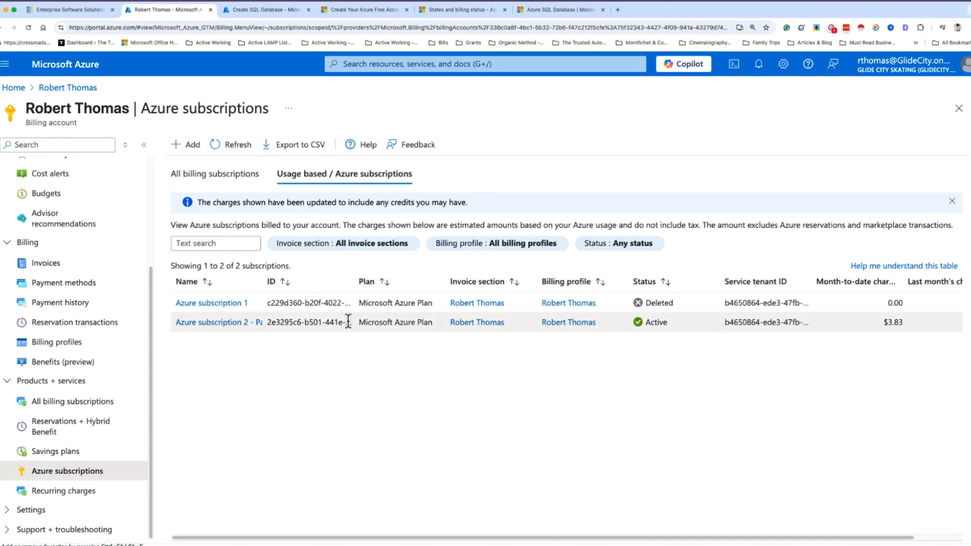
pyautogui.click(225, 323)
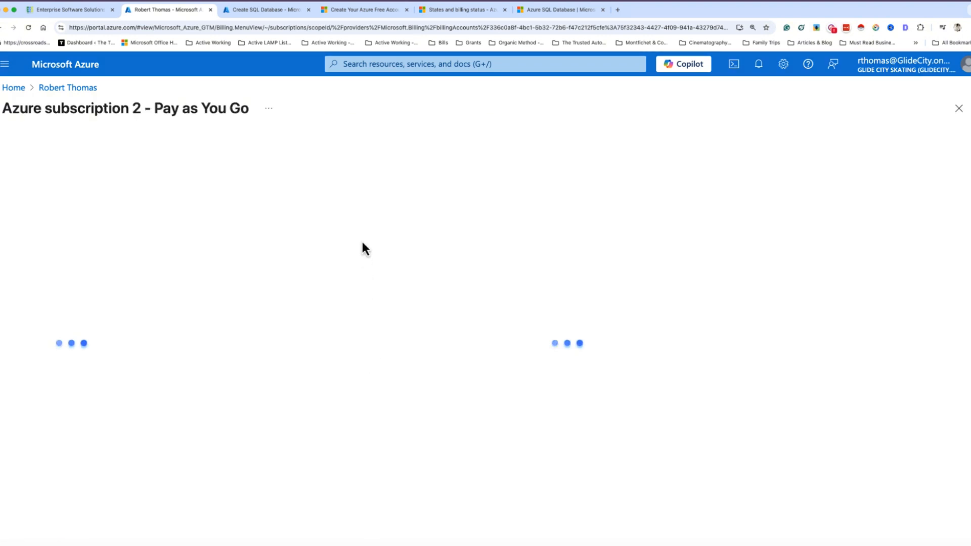
# Reopen the Azure SQL service and start creating a resource to reach the SQL deployment options
pyautogui.click(358, 65)
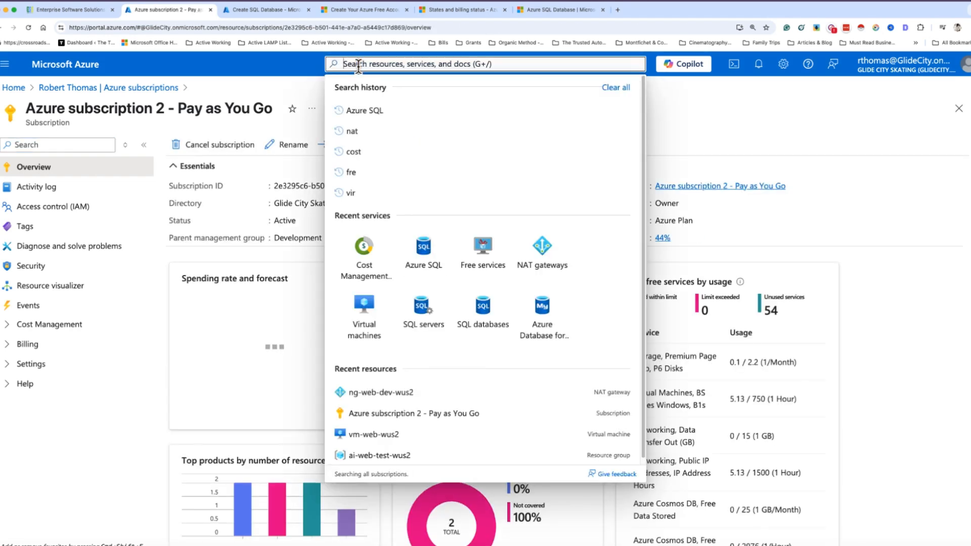
pyautogui.click(424, 247)
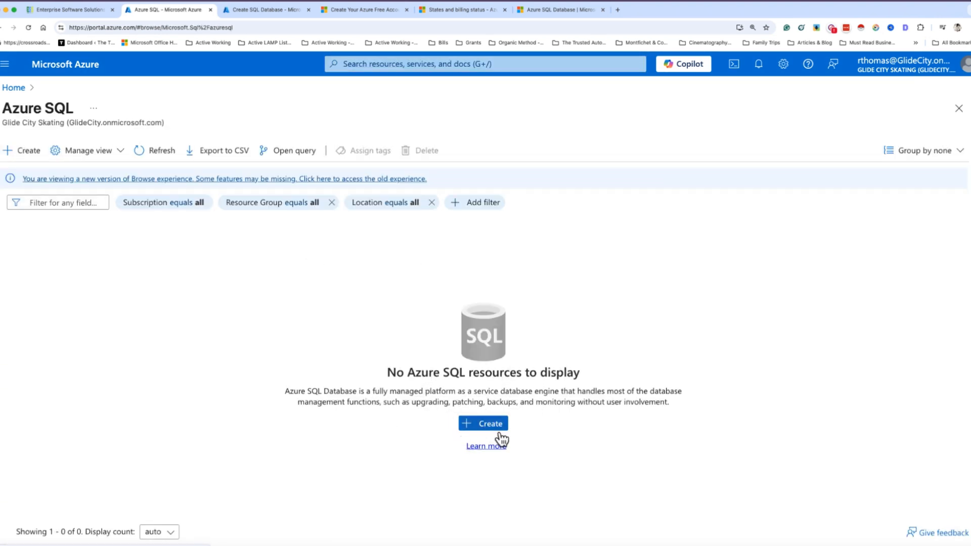
pyautogui.click(29, 151)
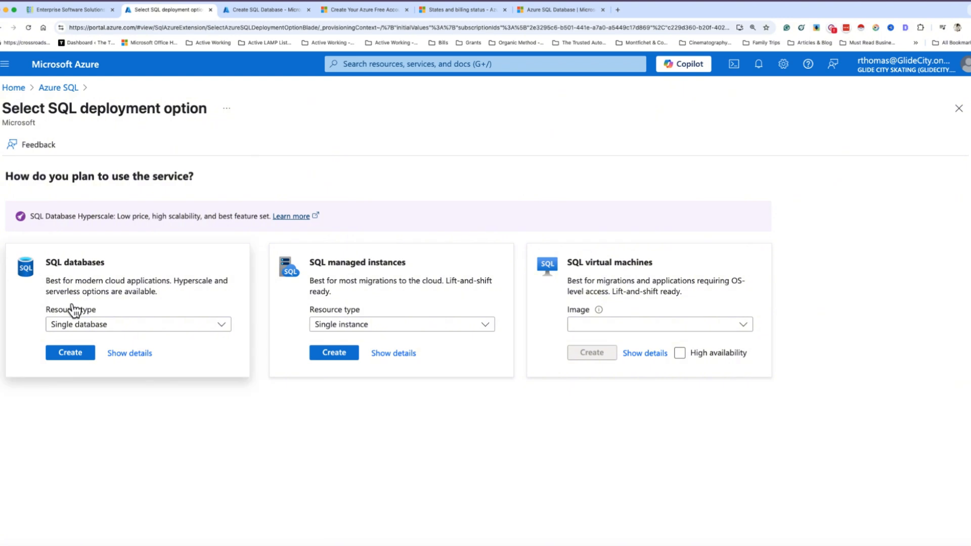
# Review the SQL databases resource types and show the details of the single database, elastic pool and database server options
pyautogui.click(132, 329)
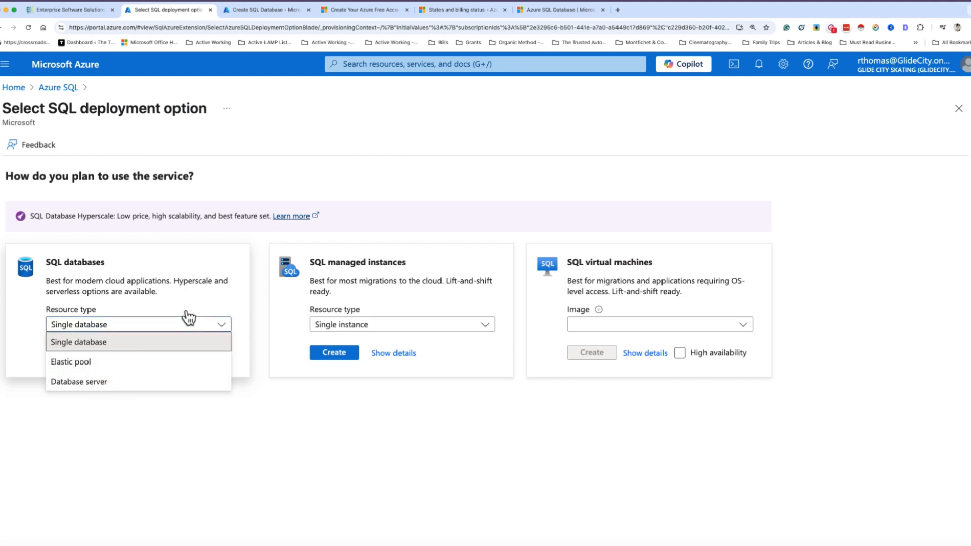
pyautogui.click(248, 301)
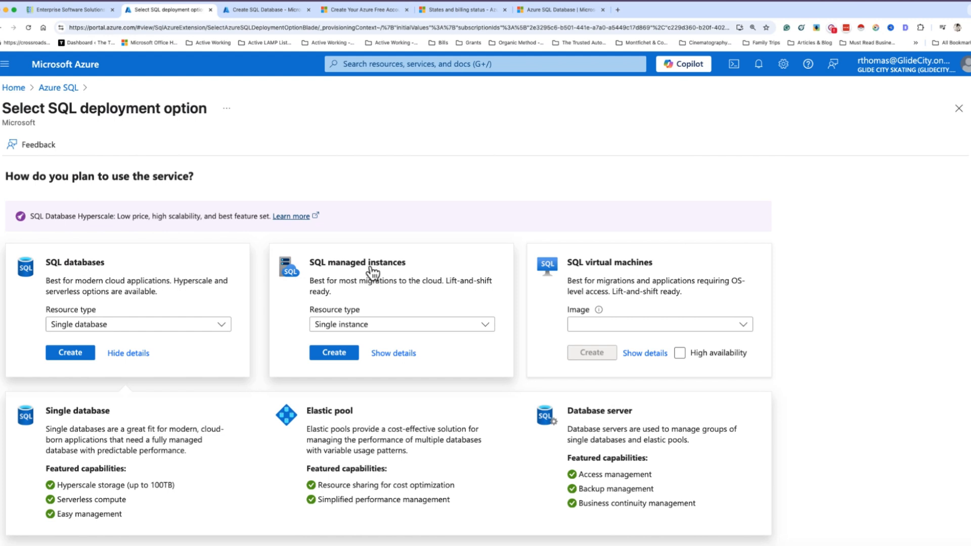
# Review the resource types and details for SQL managed instances and the available images for SQL virtual machines
pyautogui.click(398, 331)
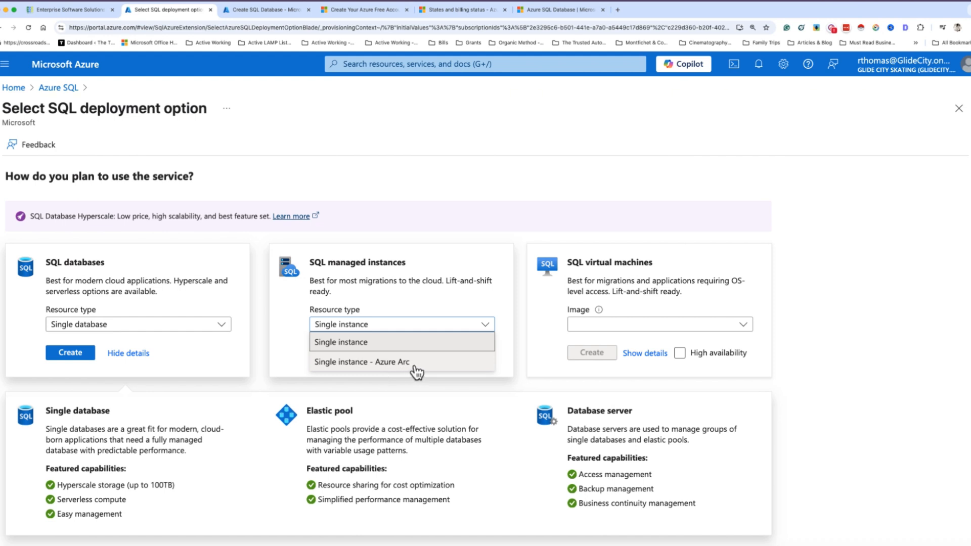
pyautogui.click(436, 298)
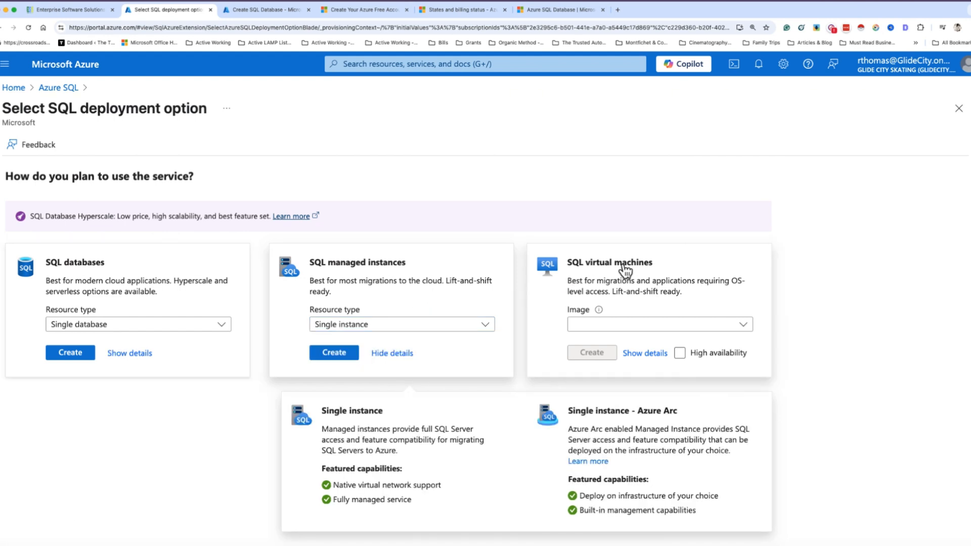
pyautogui.click(640, 328)
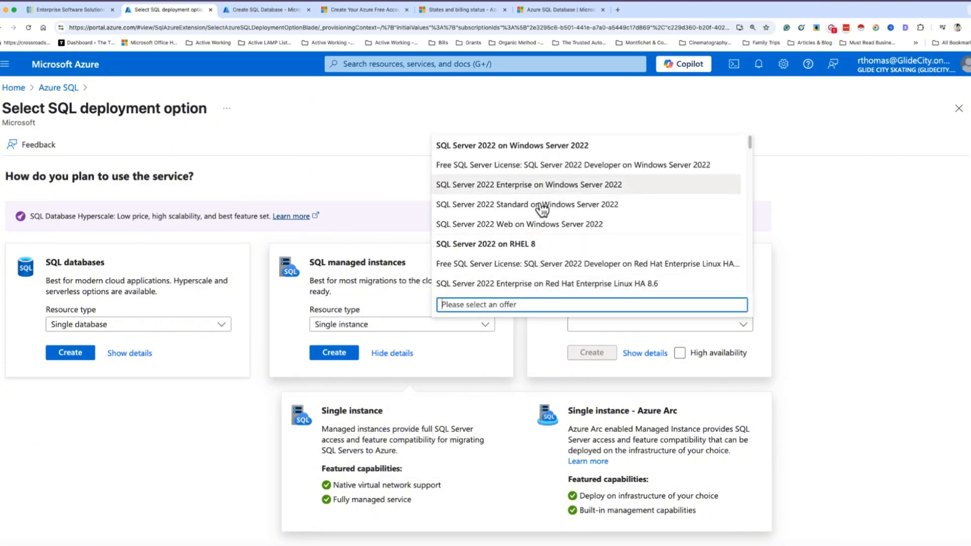
pyautogui.click(826, 325)
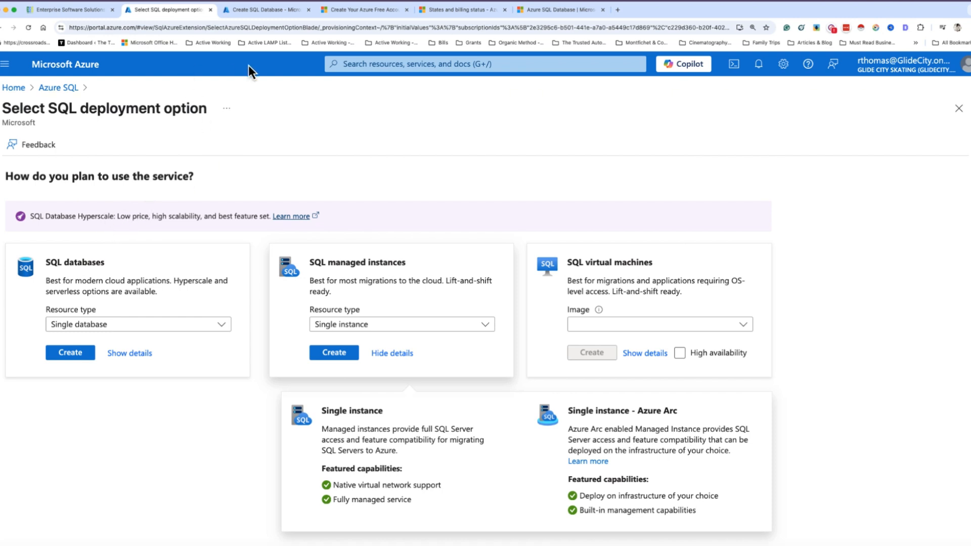
# Glance at the already completed SQL database form, and start creating a single database from the SQL deployment options
pyautogui.click(271, 7)
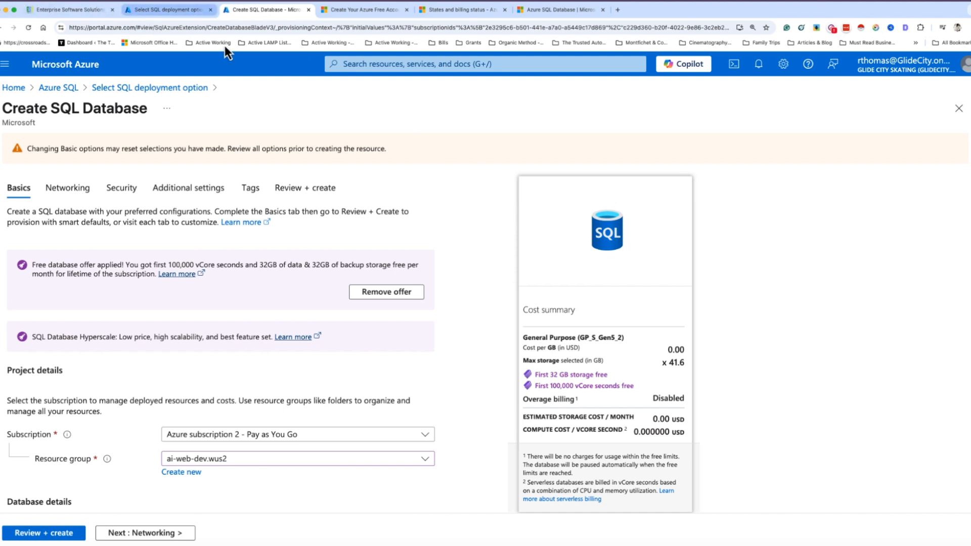
pyautogui.click(171, 15)
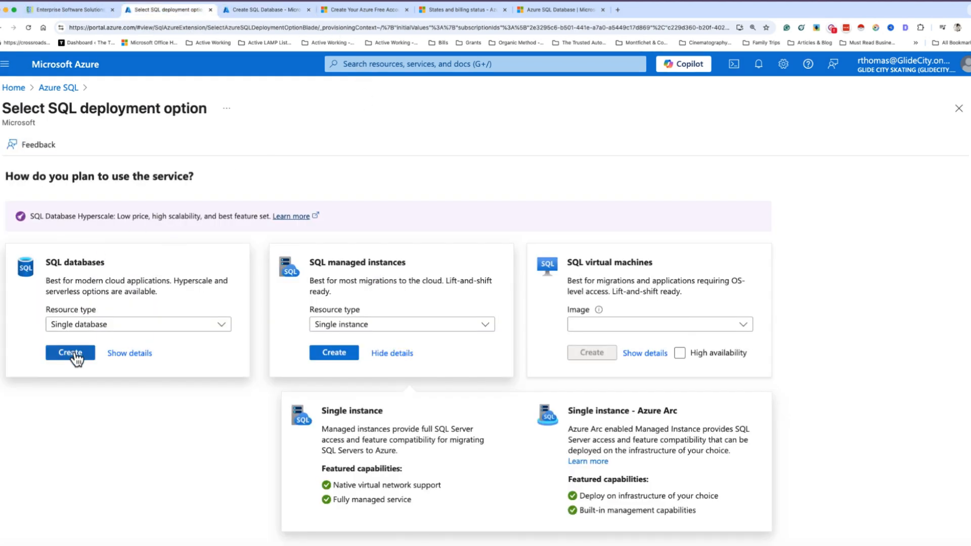
pyautogui.click(366, 65)
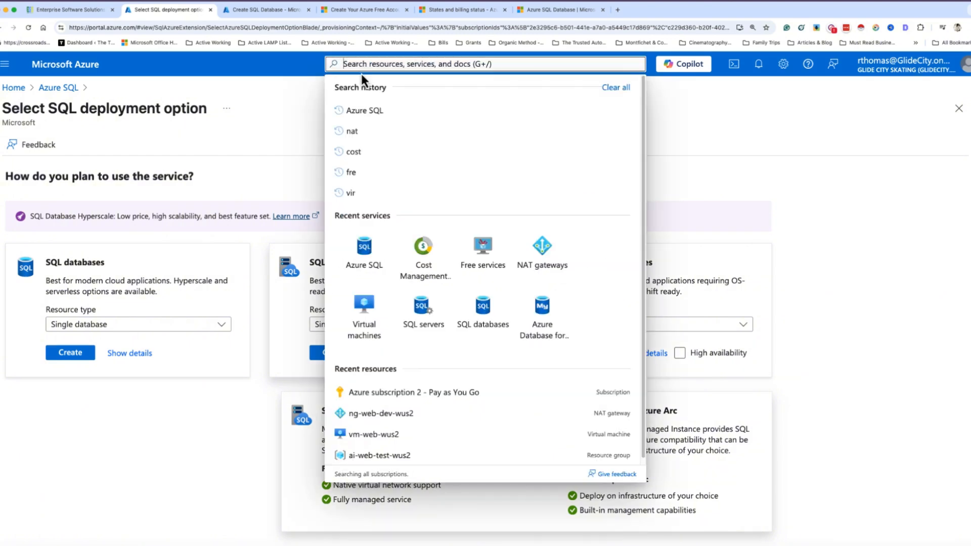
pyautogui.click(266, 183)
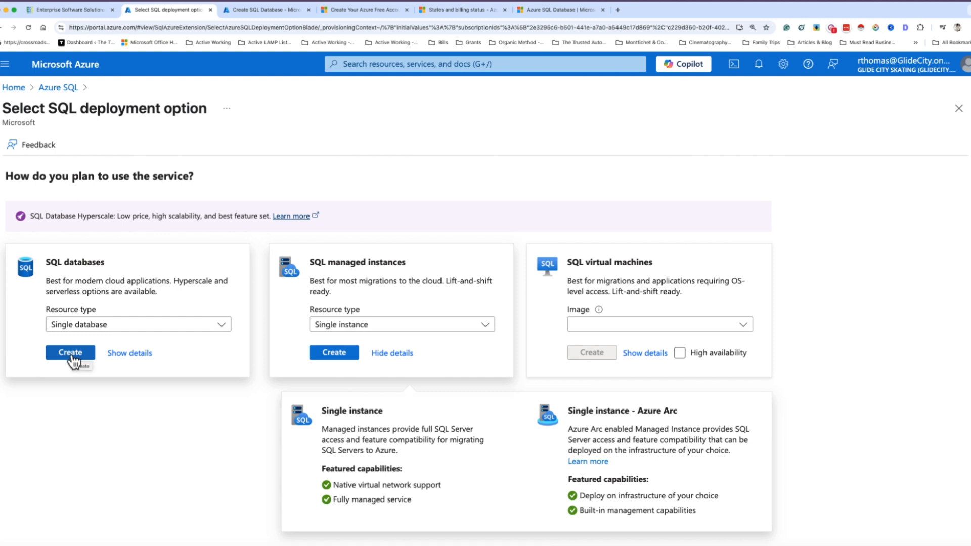
pyautogui.click(72, 354)
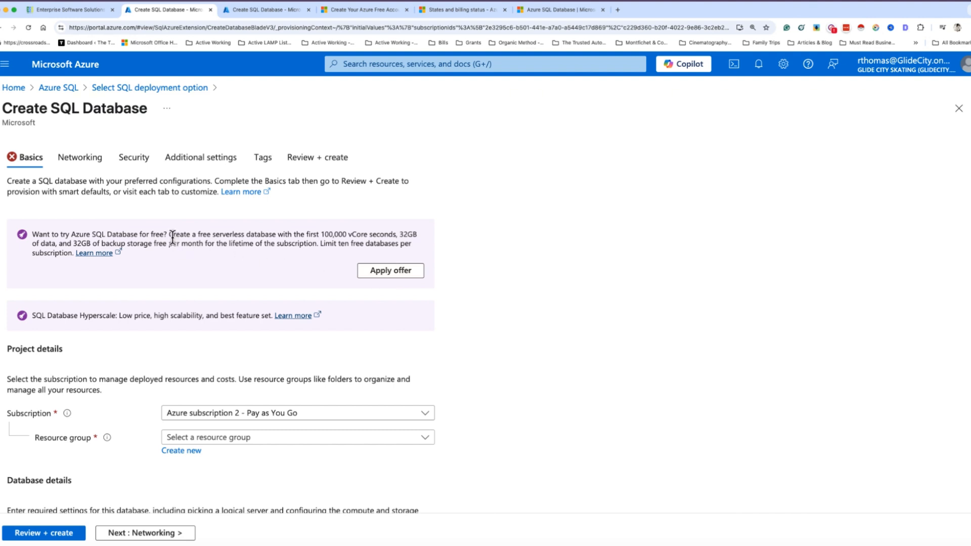
# Examine the free serverless database offer and the basic settings on the blank Create SQL Database form
pyautogui.moveTo(170, 235); pyautogui.dragTo(258, 243)
pyautogui.scroll(-6, 161, 258)
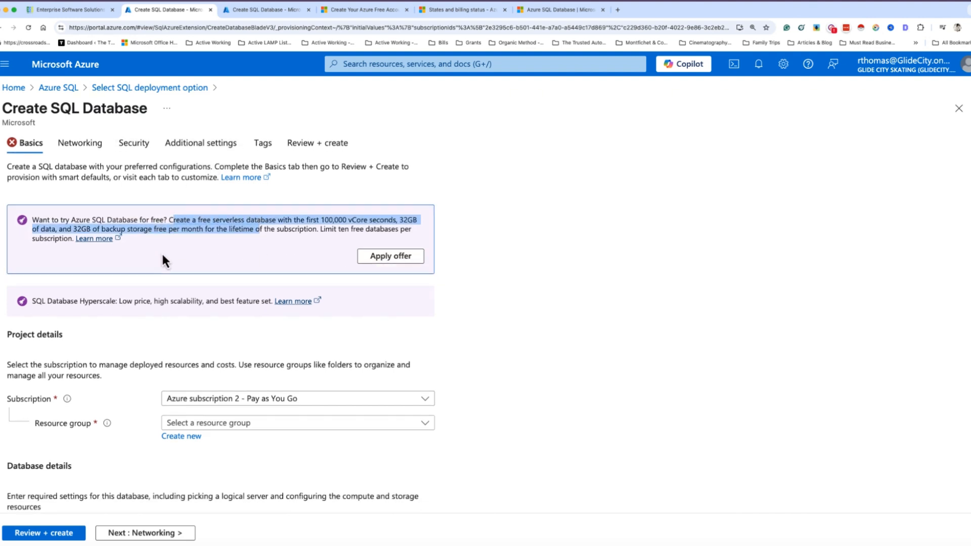
pyautogui.scroll(-1, 165, 283)
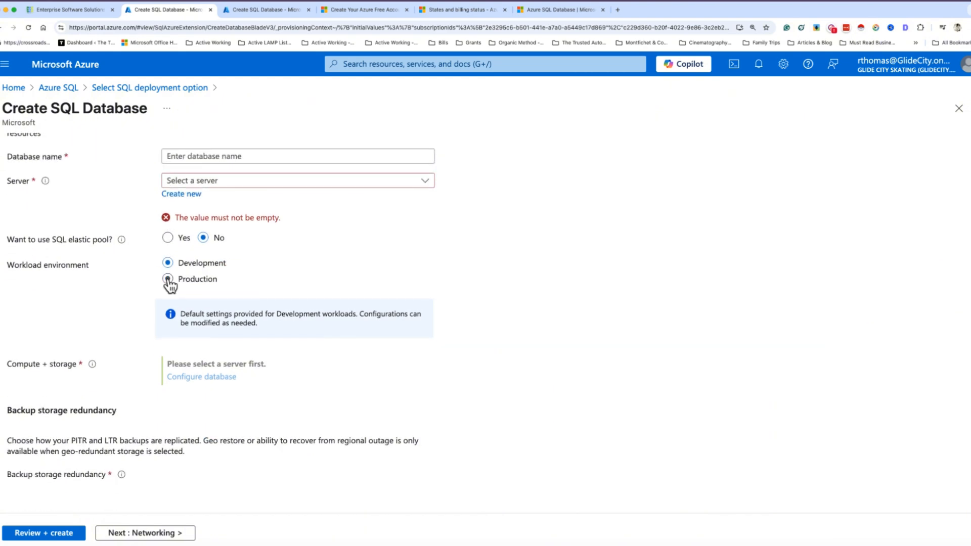
pyautogui.scroll(7, 169, 409)
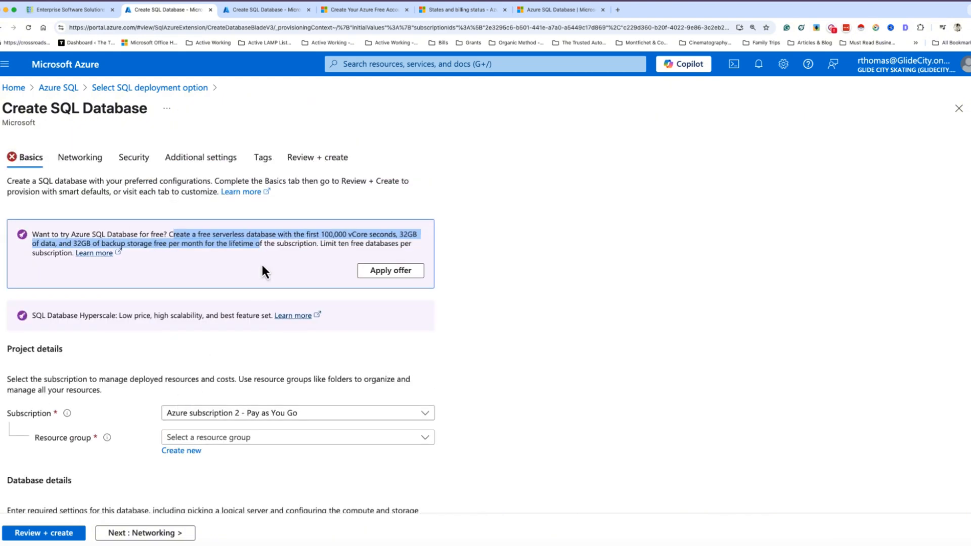
pyautogui.click(270, 252)
# Search the portal for "free", open Free services, and start creating an Azure SQL Database from the services with monthly free amounts
pyautogui.click(342, 64)
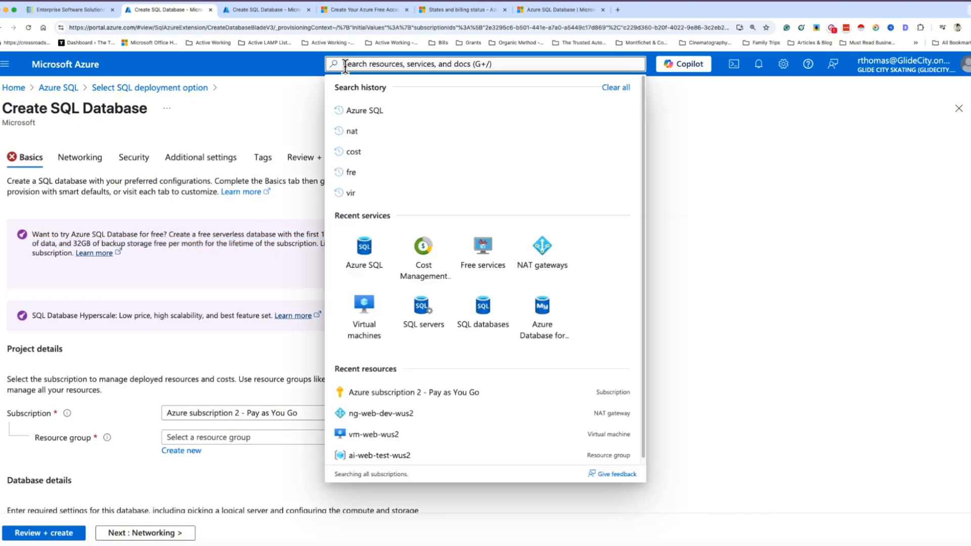
pyautogui.write('free')
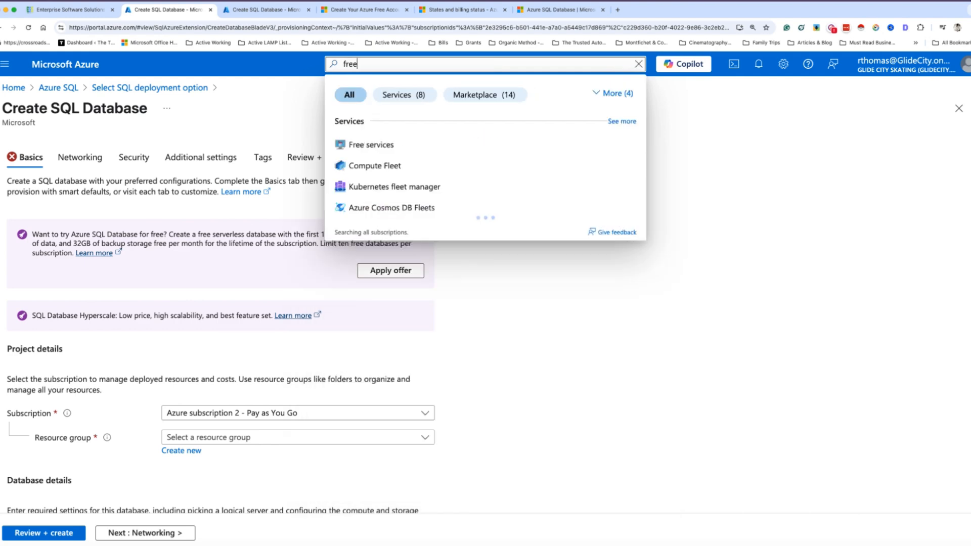
pyautogui.click(357, 144)
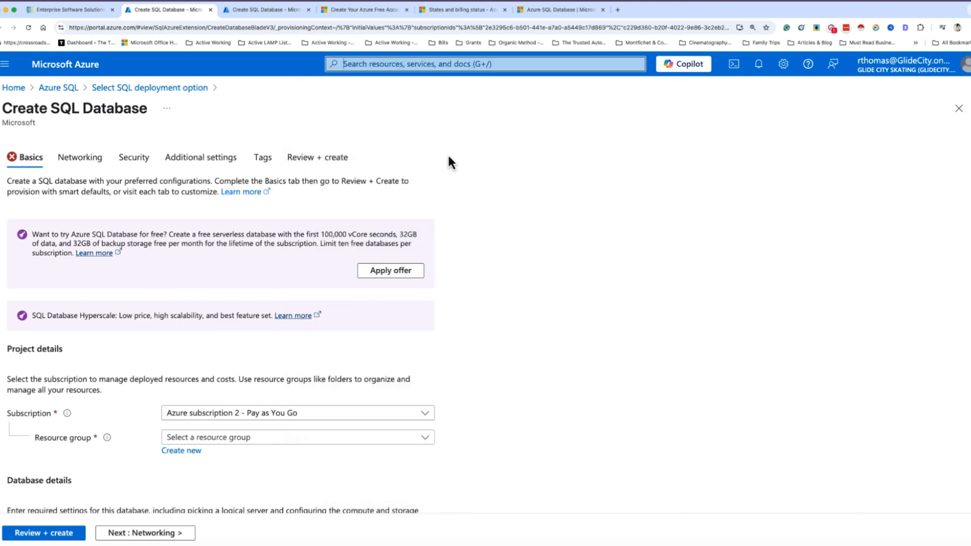
pyautogui.scroll(-15, 158, 316)
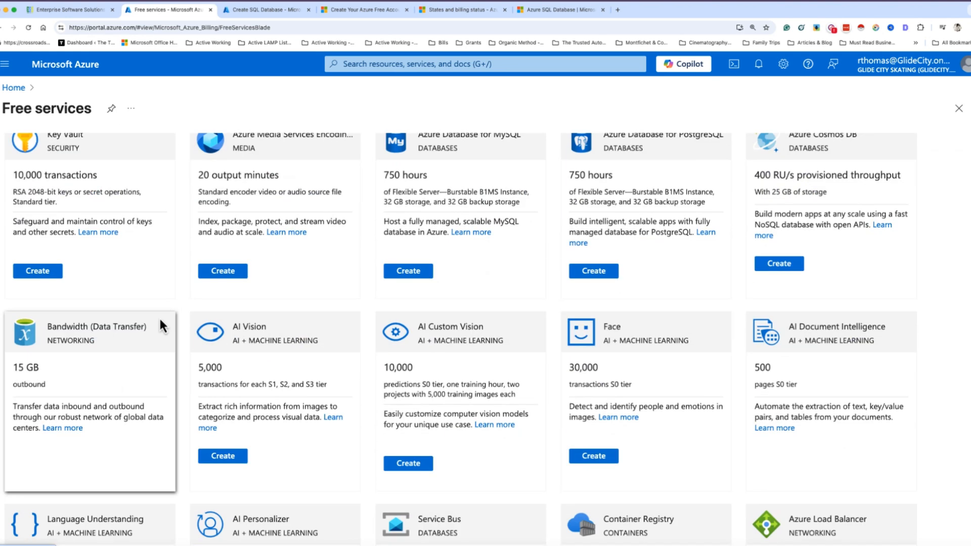
pyautogui.scroll(-4, 158, 317)
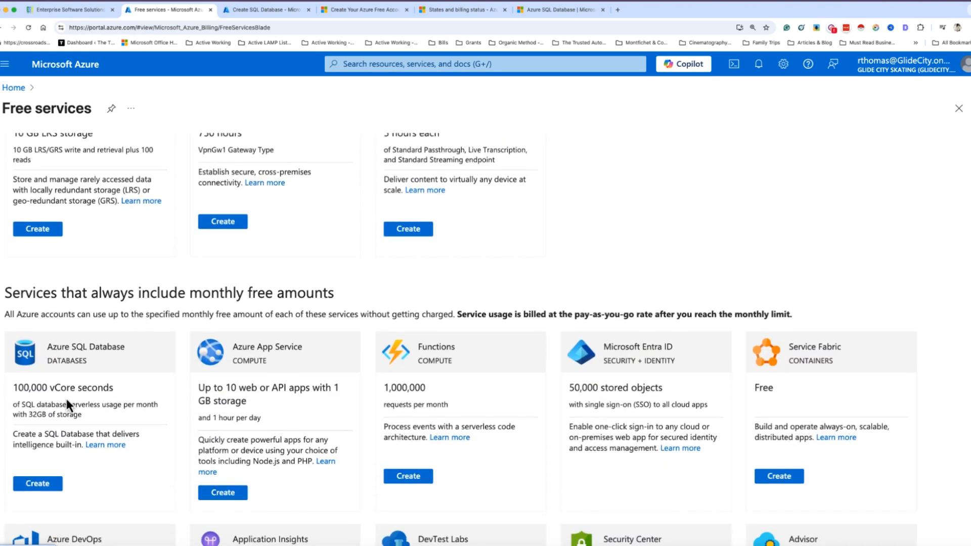
pyautogui.click(44, 484)
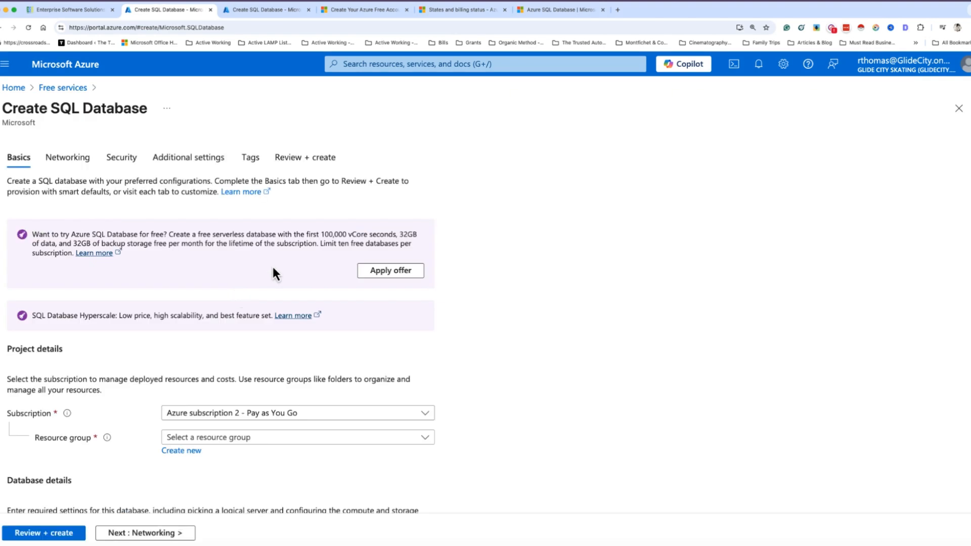
# Review the blank form's project and database details and compare them with the already completed Create SQL Database form
pyautogui.scroll(-3, 235, 345)
pyautogui.scroll(-5, 212, 344)
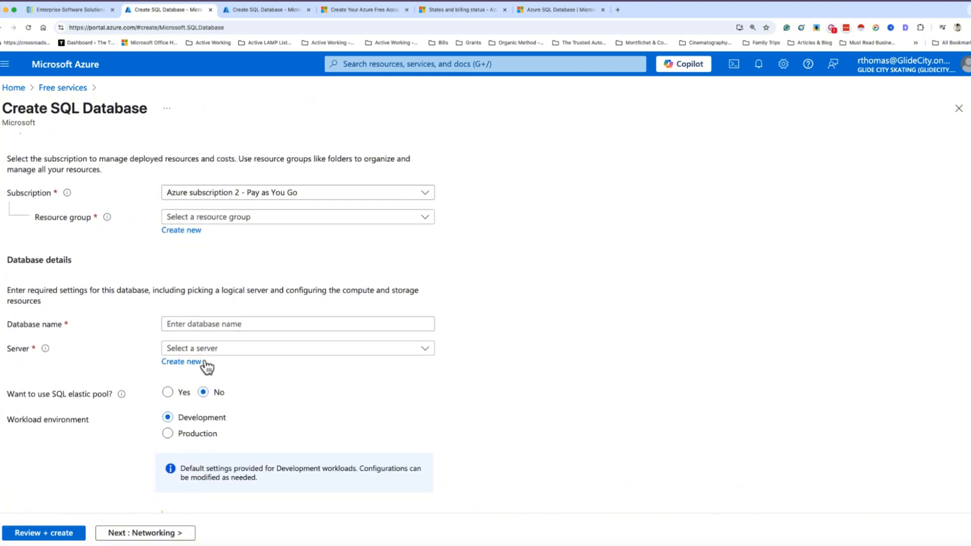
pyautogui.scroll(5, 260, 384)
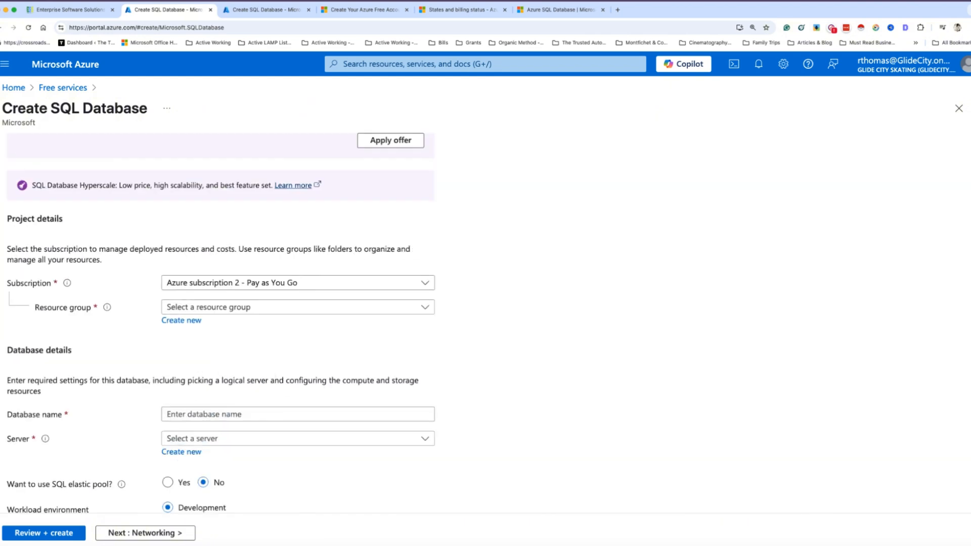
pyautogui.click(254, 11)
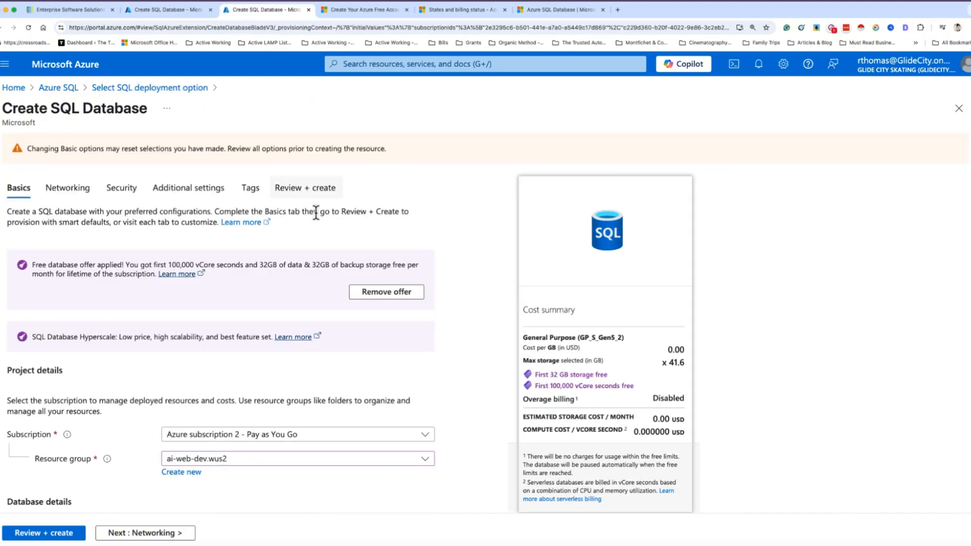
pyautogui.scroll(-3, 225, 343)
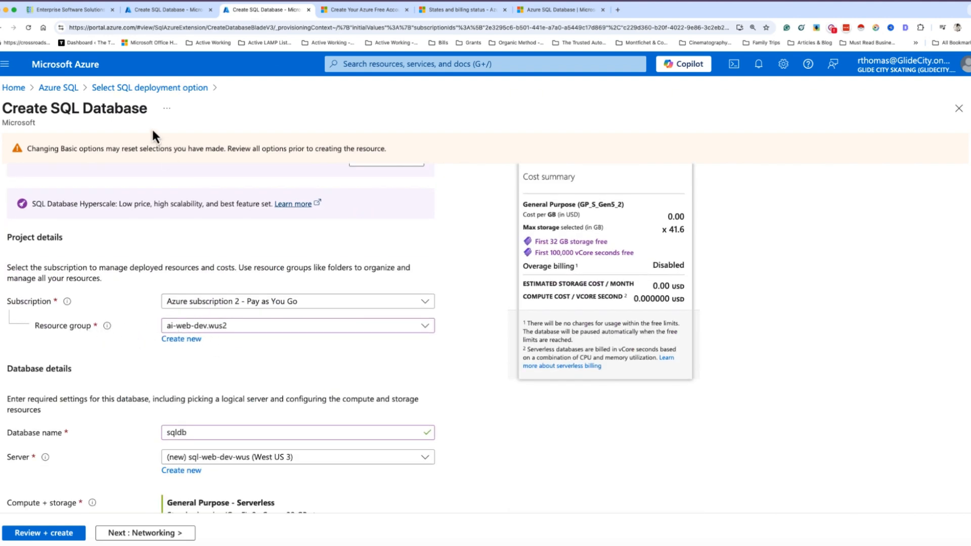
pyautogui.click(165, 12)
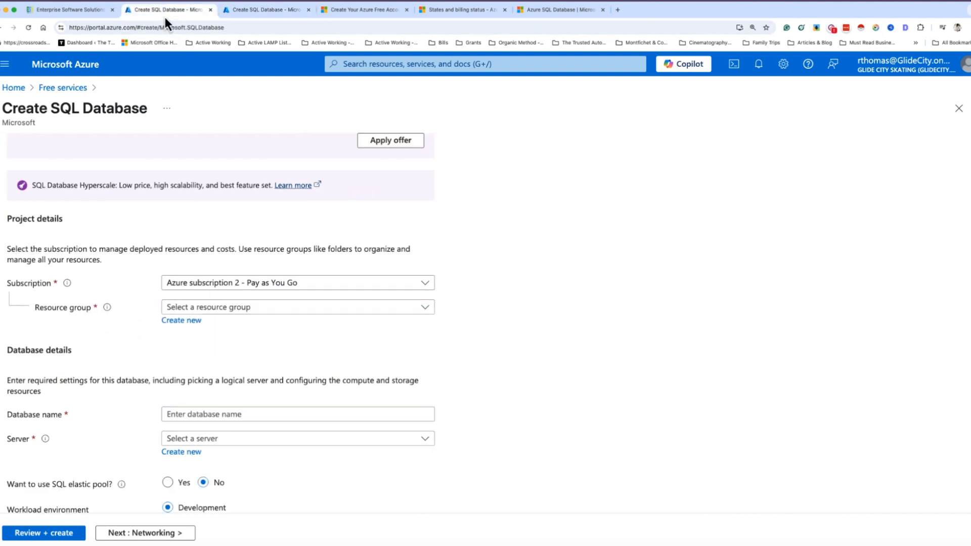
# Look at the resource group choices in both the blank and the completed Create SQL Database forms
pyautogui.click(174, 308)
pyautogui.click(186, 214)
pyautogui.click(248, 10)
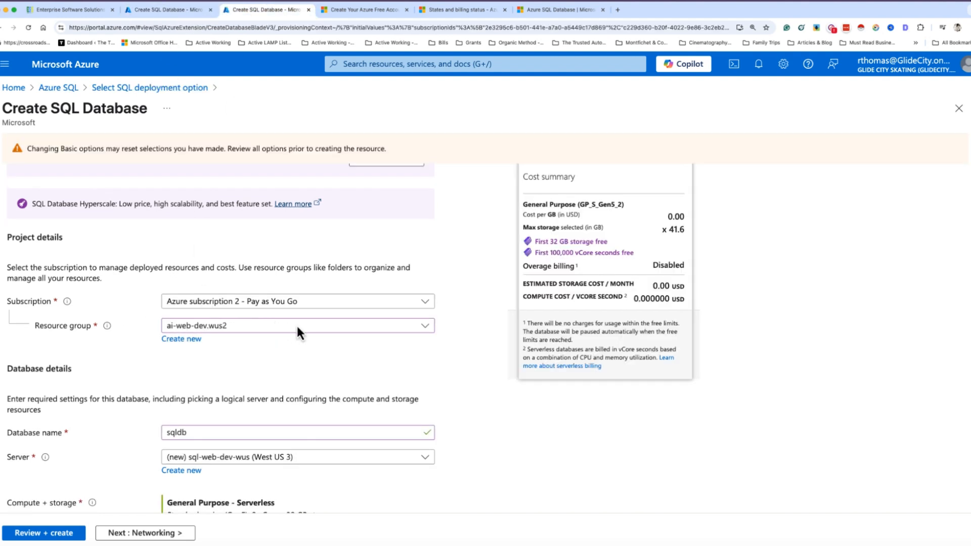
pyautogui.click(311, 334)
pyautogui.click(355, 242)
# Compare the database name in both forms and examine the completed form's server, compute and storage, and free offer limit settings
pyautogui.scroll(-2, 344, 343)
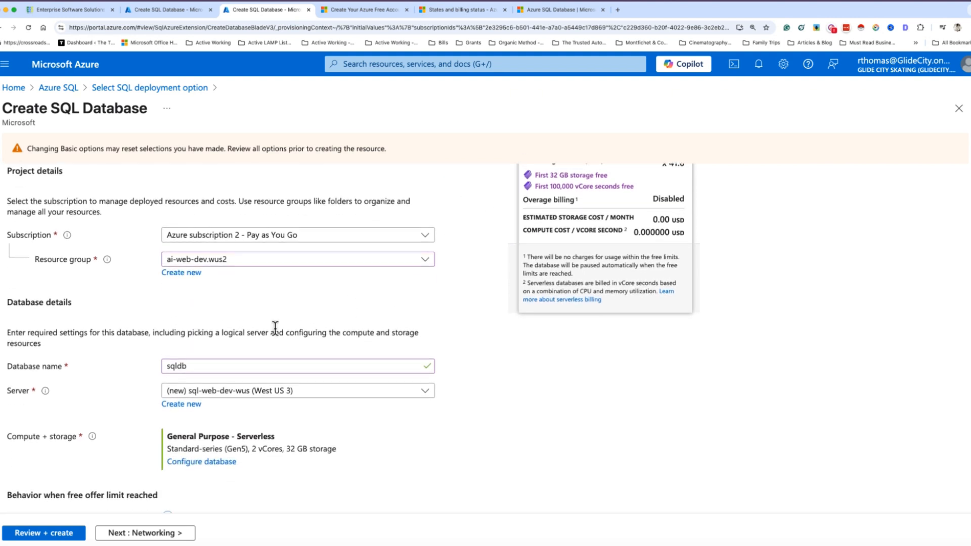
pyautogui.scroll(3, 268, 328)
pyautogui.scroll(-3, 230, 343)
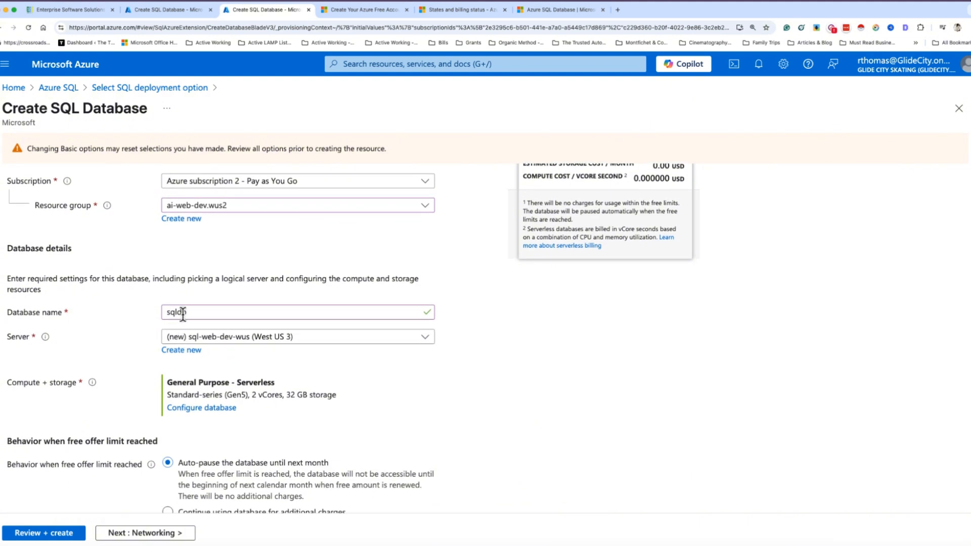
pyautogui.moveTo(187, 313); pyautogui.dragTo(168, 313)
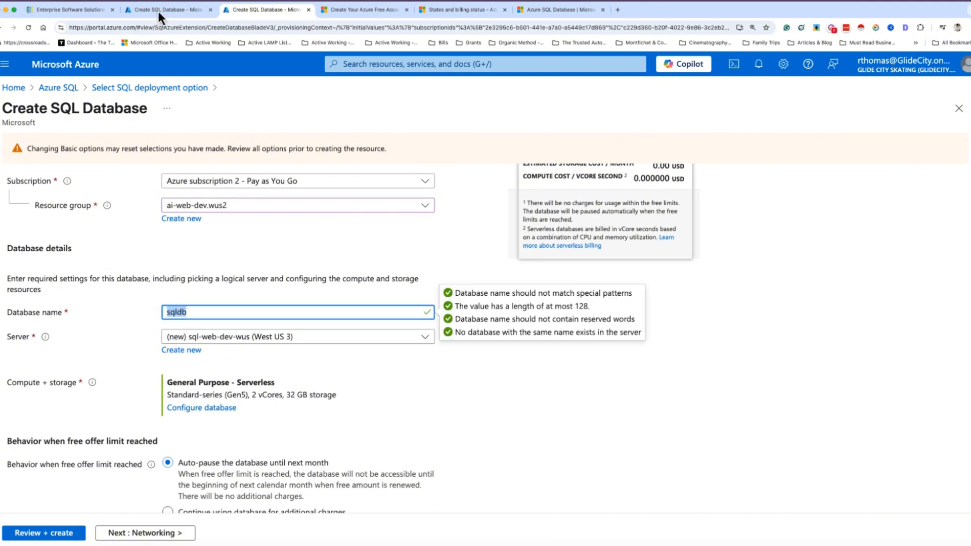
pyautogui.hotkey('ctrl', 'shift', 'Tab')
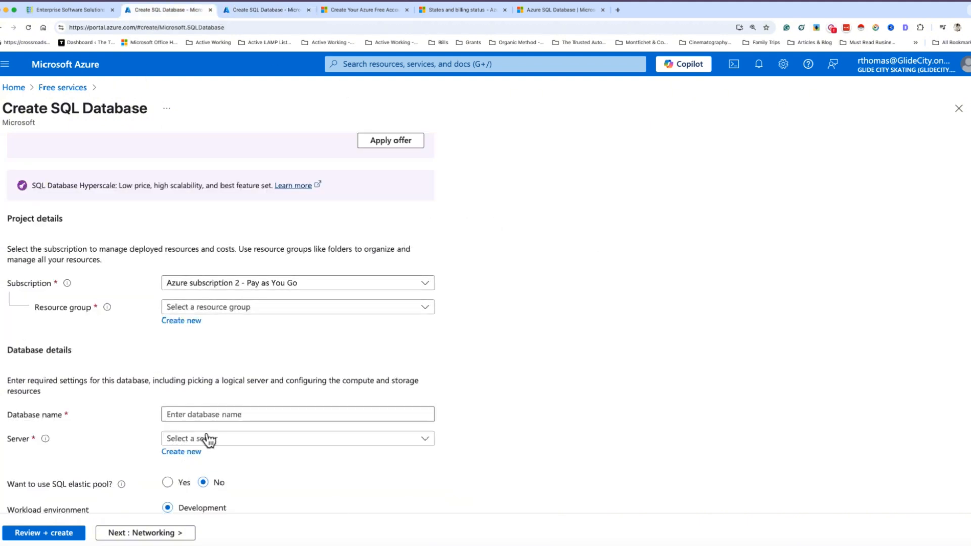
pyautogui.click(216, 416)
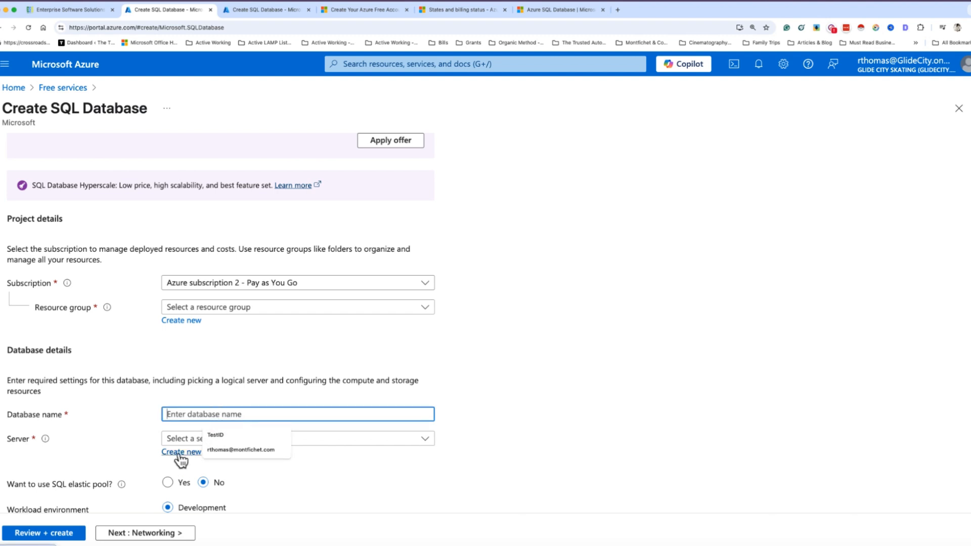
pyautogui.click(243, 7)
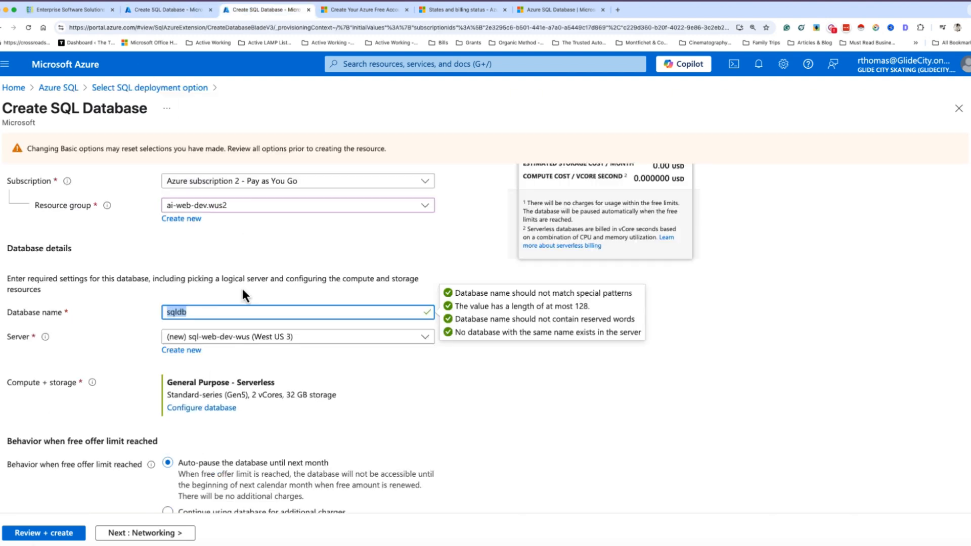
pyautogui.scroll(-2, 241, 287)
pyautogui.scroll(-1, 242, 289)
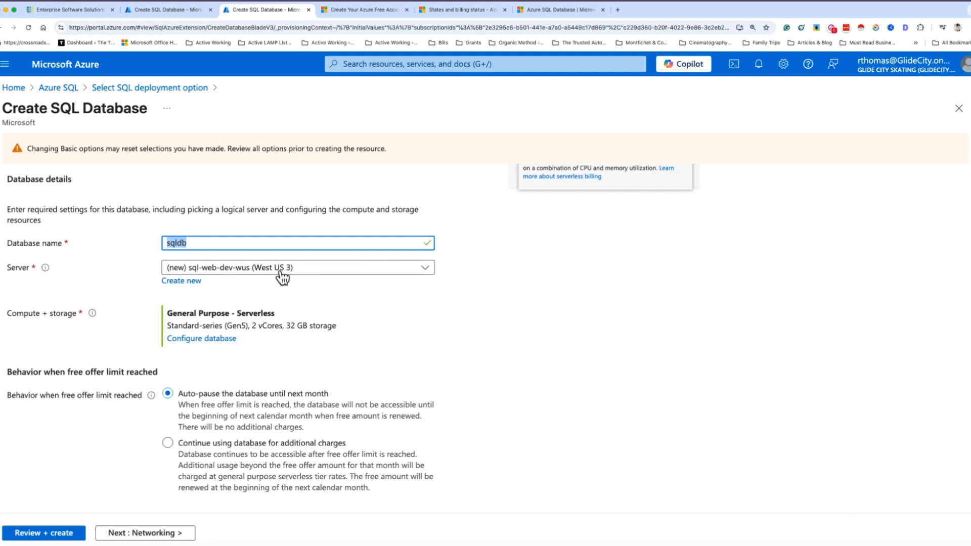
# Return to the blank Create SQL Database form and start creating a new server with an empty server name
pyautogui.click(172, 10)
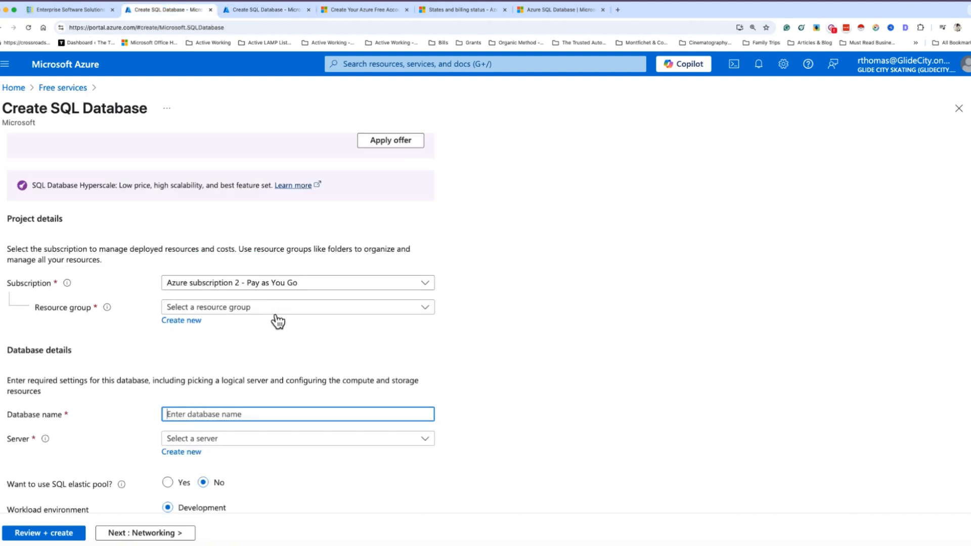
pyautogui.click(192, 454)
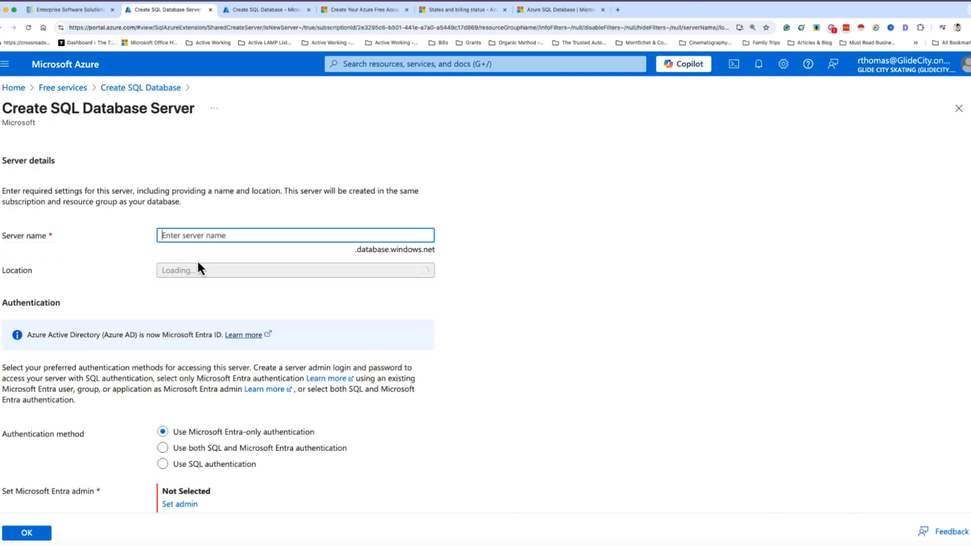
pyautogui.click(181, 239)
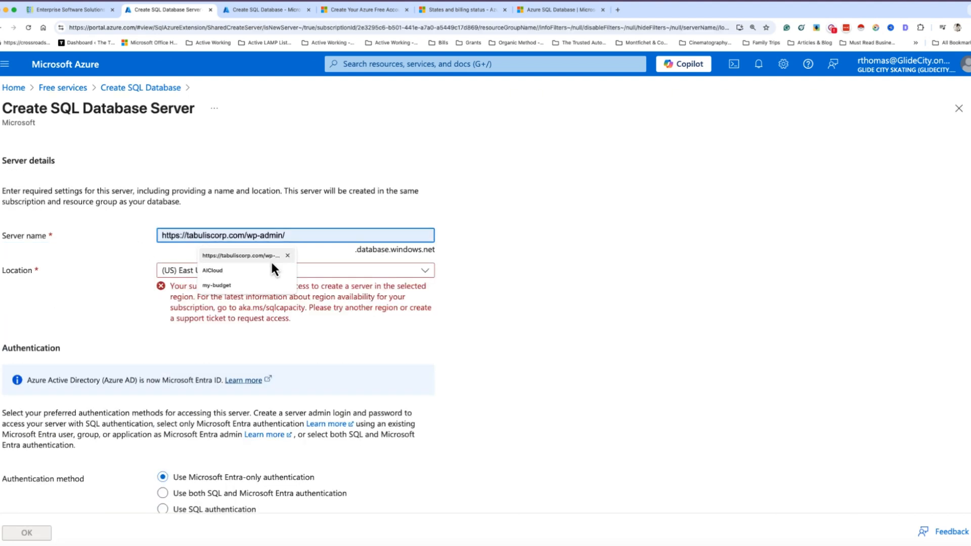
pyautogui.click(141, 247)
pyautogui.click(191, 235)
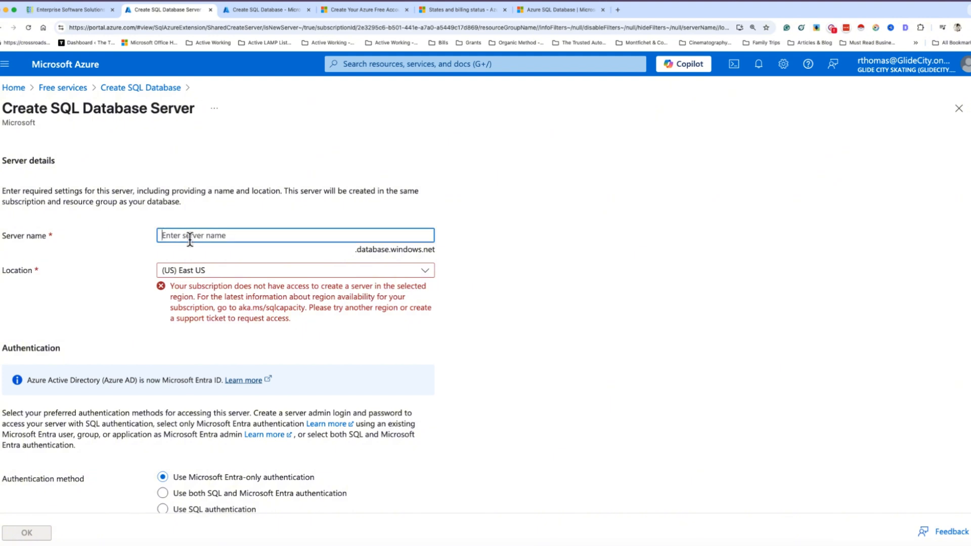
# Try AICloud and SQLDB2 as the server name
pyautogui.click(220, 269)
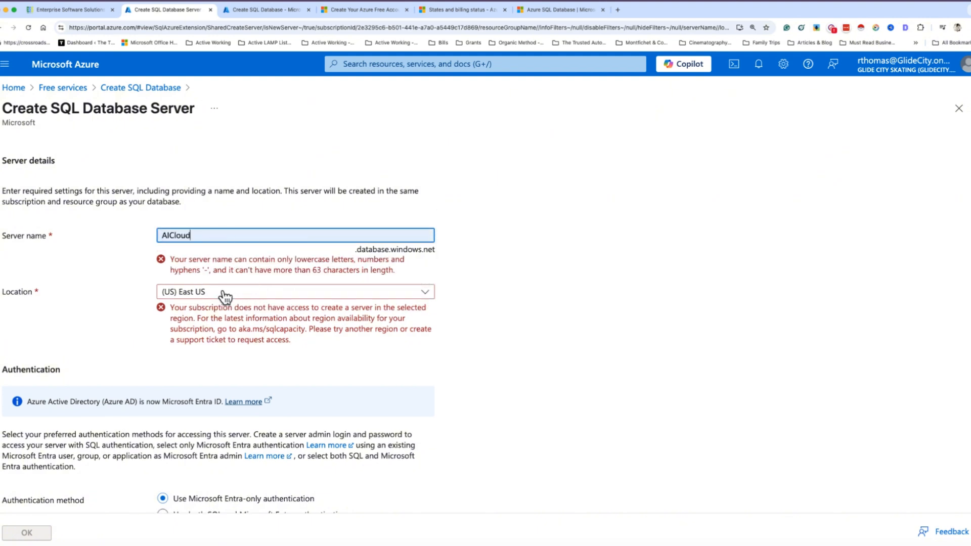
pyautogui.click(223, 292)
pyautogui.moveTo(204, 236); pyautogui.dragTo(144, 240)
pyautogui.press('super+Tab')
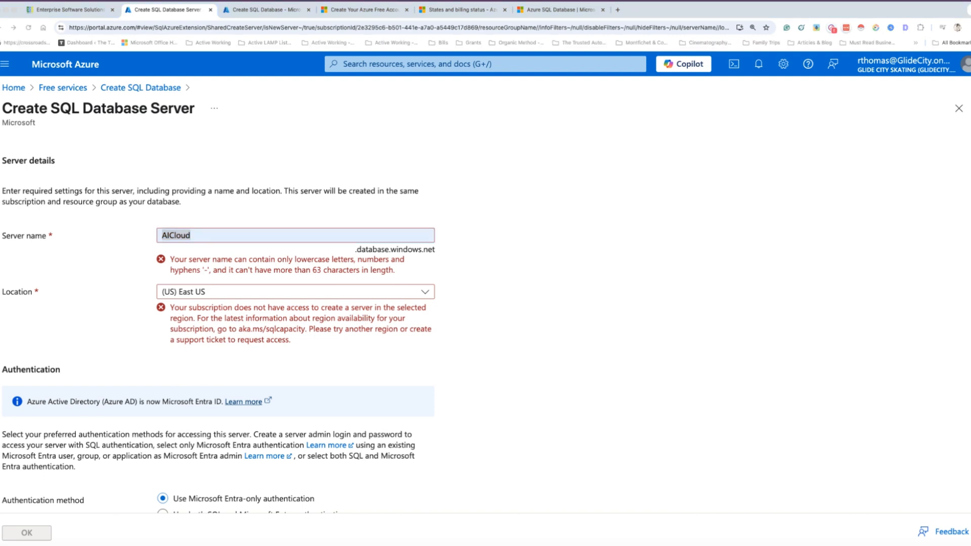
pyautogui.click(214, 235)
pyautogui.click(186, 236)
pyautogui.write('SQLDB2')
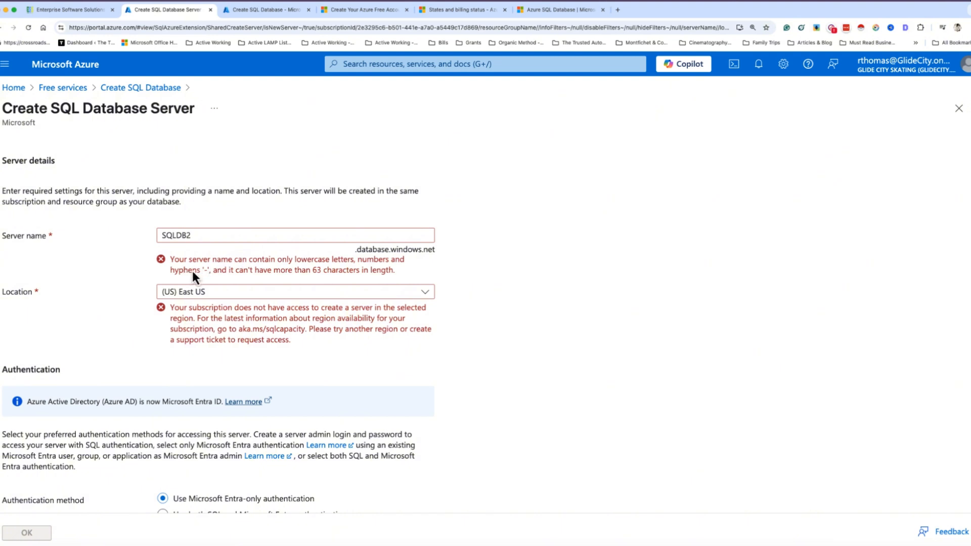
# Replace the uppercase server name with lowercase sqldb2
pyautogui.moveTo(205, 237); pyautogui.dragTo(165, 235)
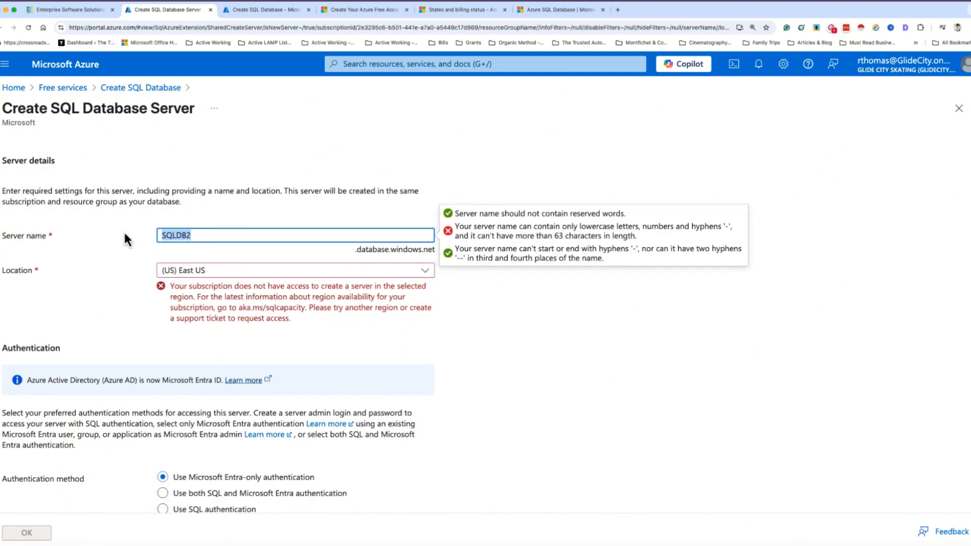
pyautogui.write('sqld')
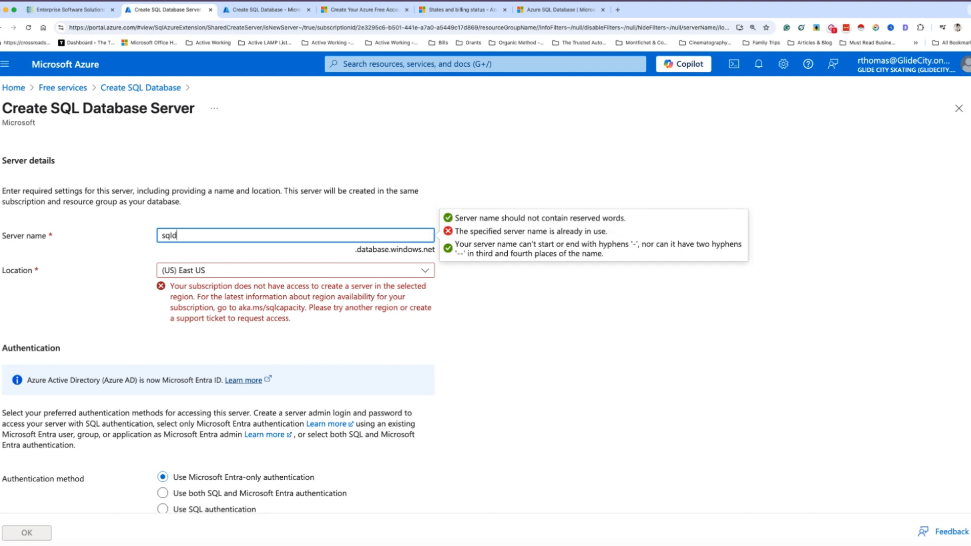
pyautogui.write('b2')
pyautogui.click(218, 286)
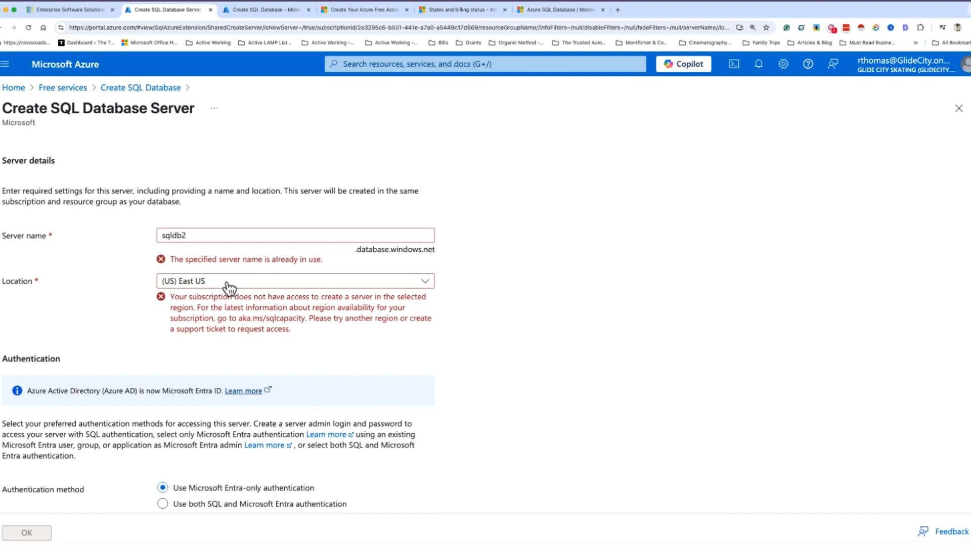
# Change the server name to sqldbb3 and set its location to (US) West US 3
pyautogui.click(200, 237)
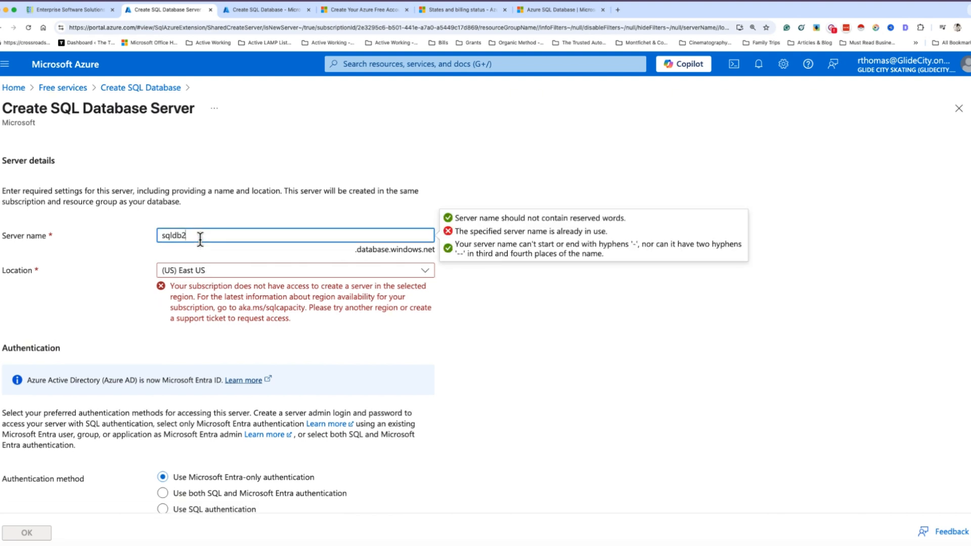
pyautogui.press('BackSpace')
pyautogui.write('b3')
pyautogui.click(253, 168)
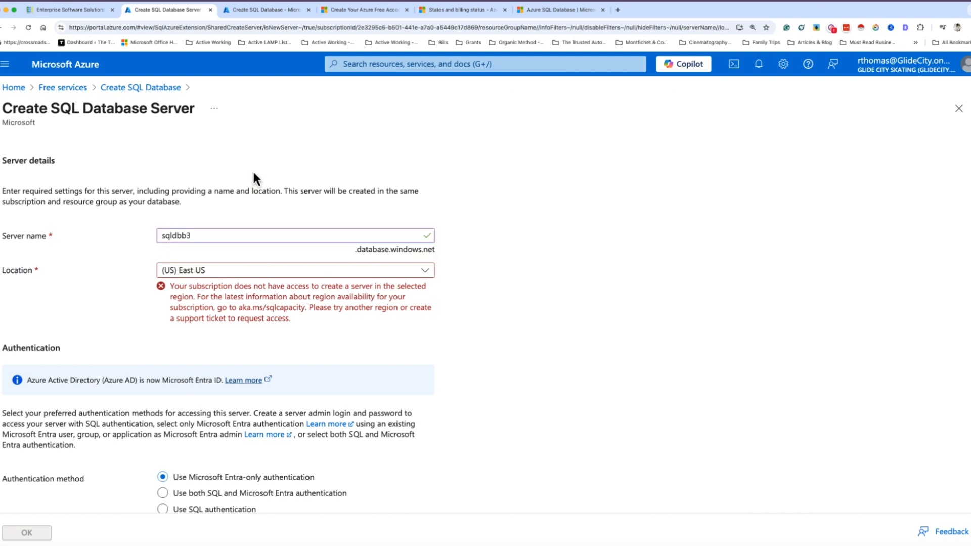
pyautogui.click(223, 281)
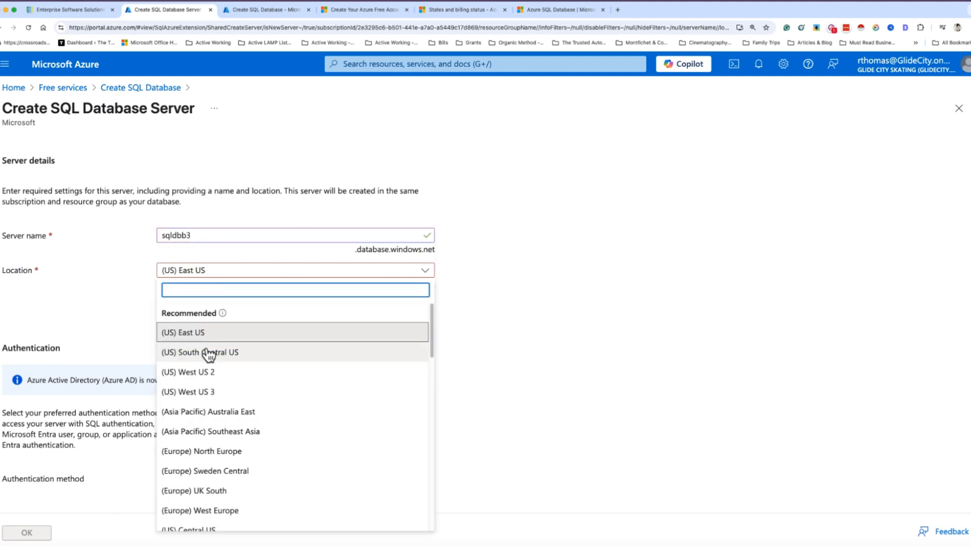
pyautogui.click(198, 393)
# Assign the existing directory user as Microsoft Entra admin, keeping Entra-only authentication, and accept the new server's settings
pyautogui.scroll(-1, 306, 420)
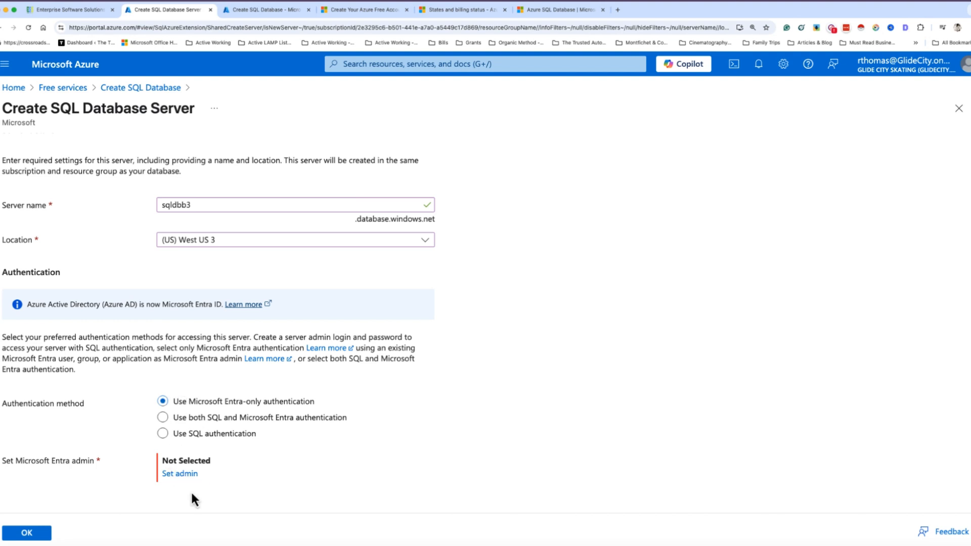
pyautogui.click(184, 474)
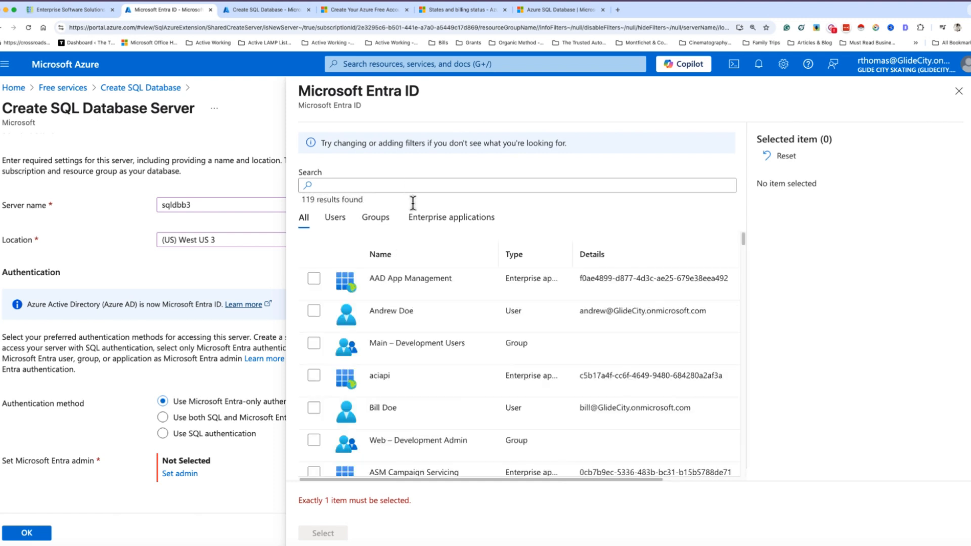
pyautogui.click(359, 187)
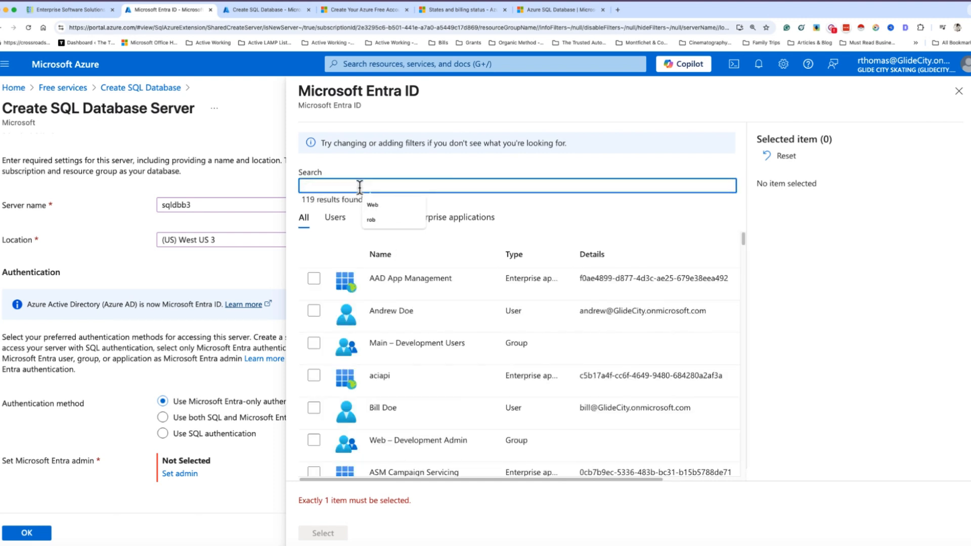
pyautogui.write('rob')
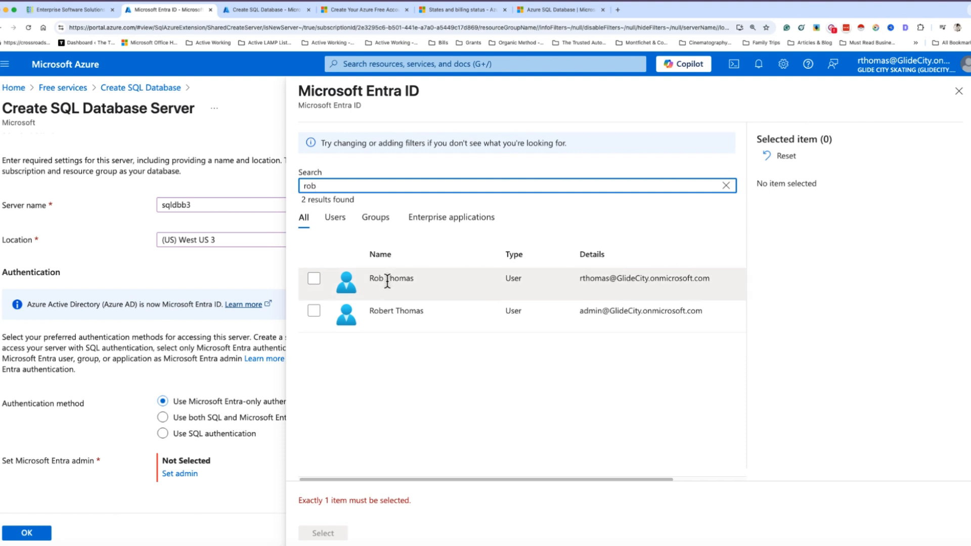
pyautogui.click(313, 279)
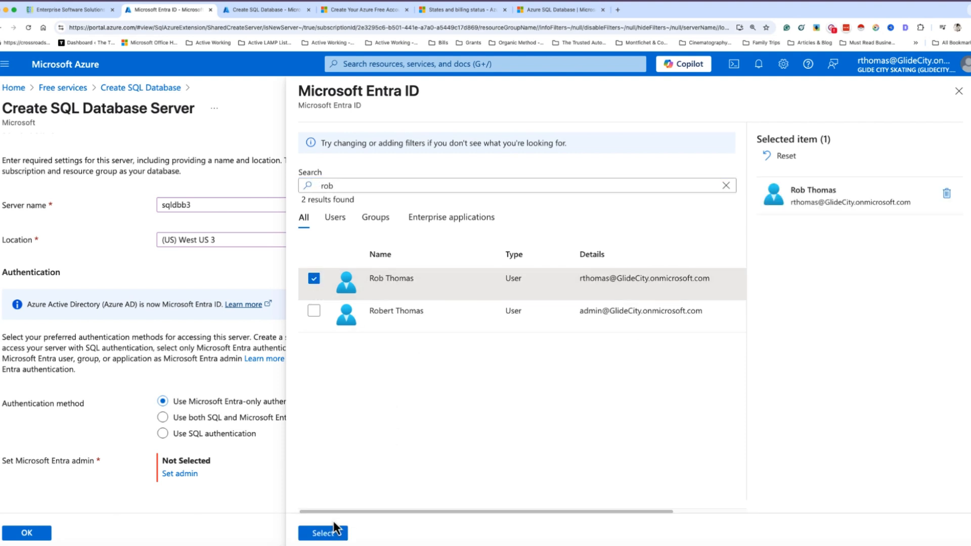
pyautogui.click(333, 528)
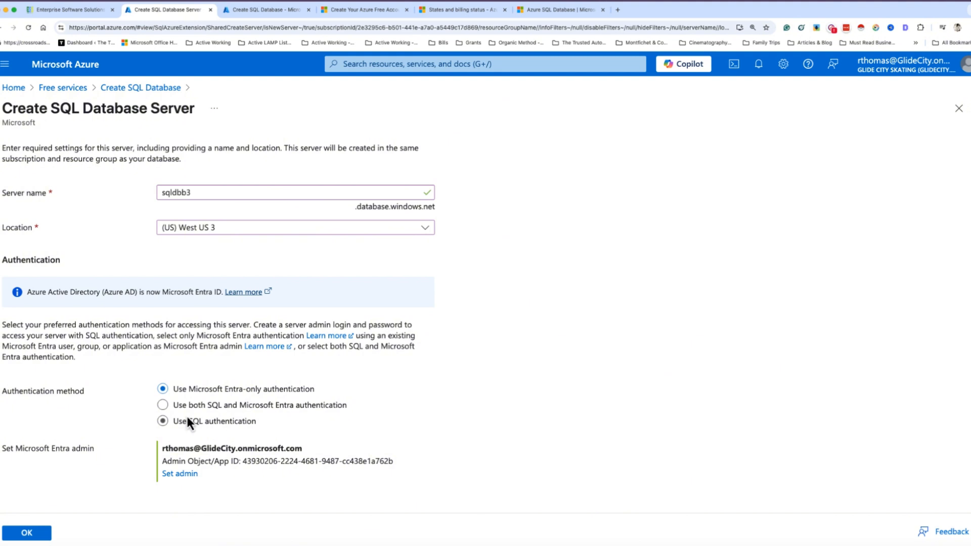
pyautogui.click(31, 534)
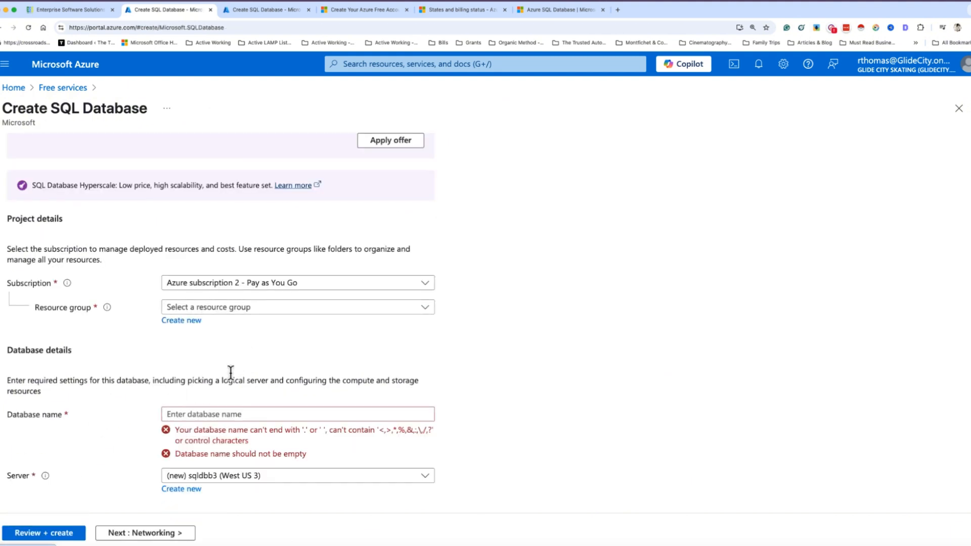
# Assign the database to resource group ai-web-test-wus2 and name it sql-web2-dev-wus
pyautogui.click(216, 414)
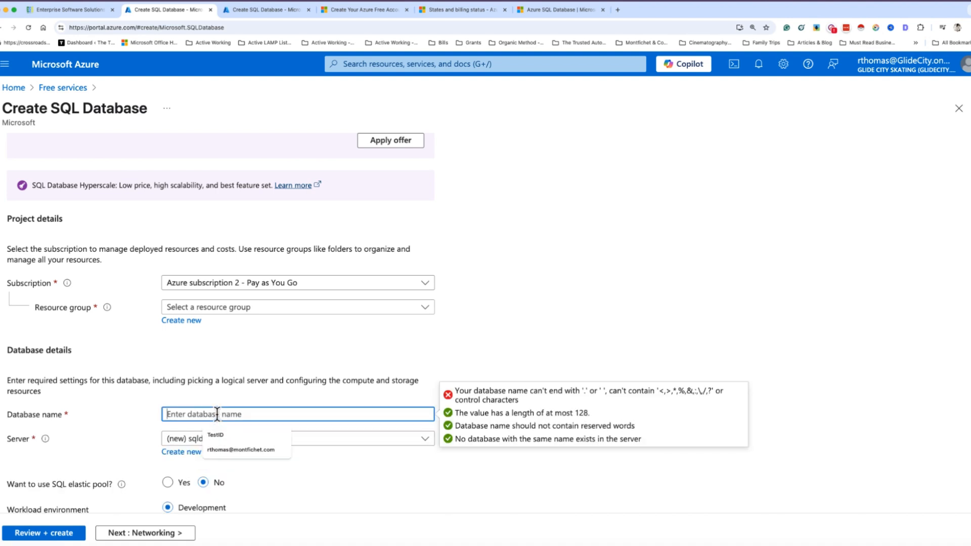
pyautogui.click(217, 414)
pyautogui.scroll(-7, 216, 414)
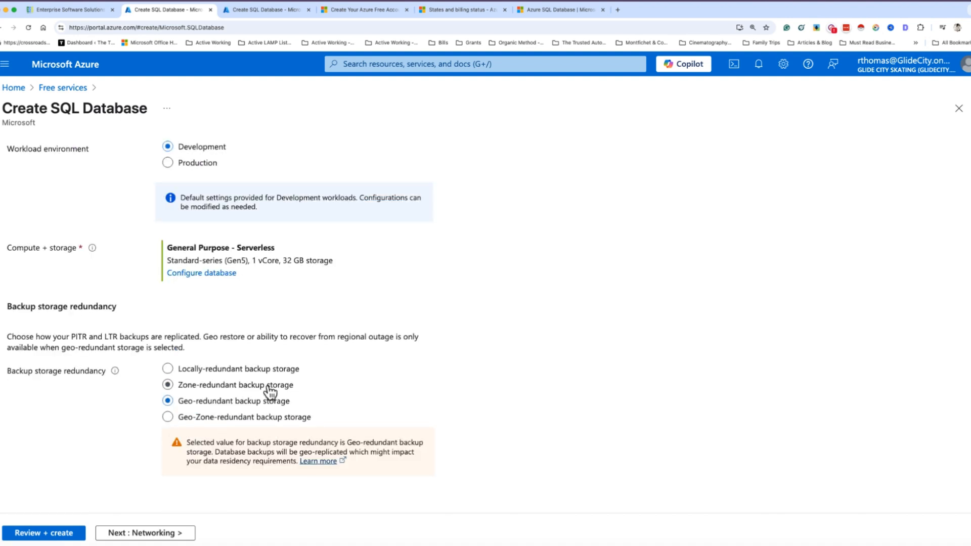
pyautogui.scroll(5, 290, 394)
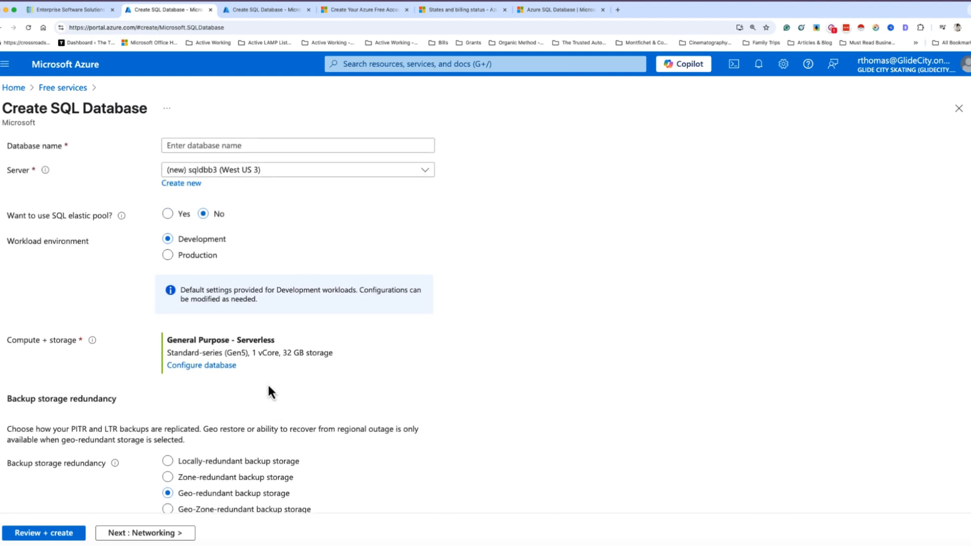
pyautogui.scroll(3, 286, 384)
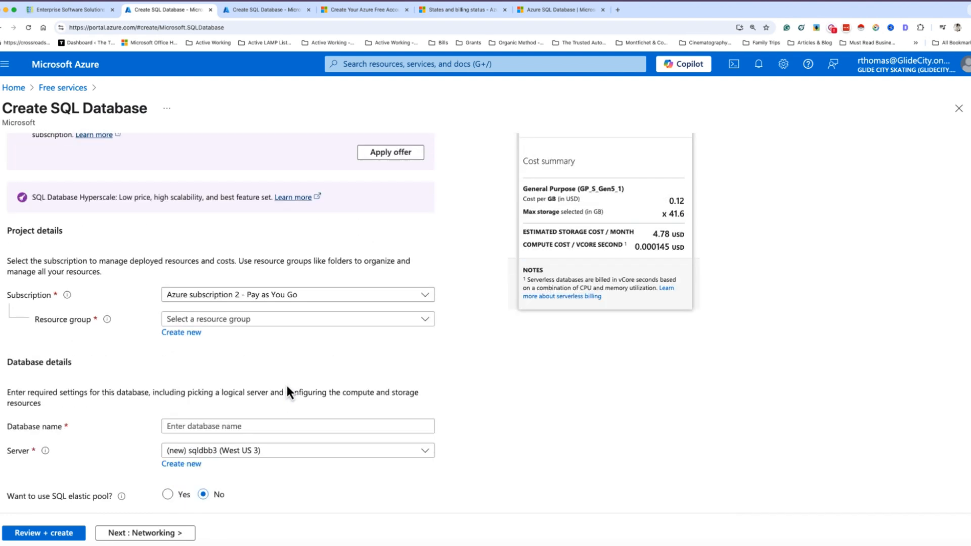
pyautogui.scroll(-1, 283, 399)
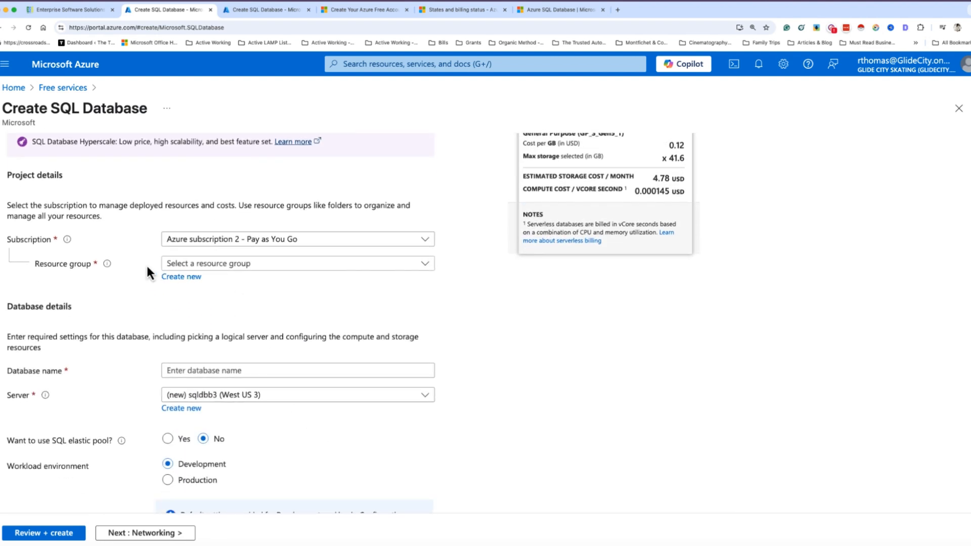
pyautogui.click(222, 268)
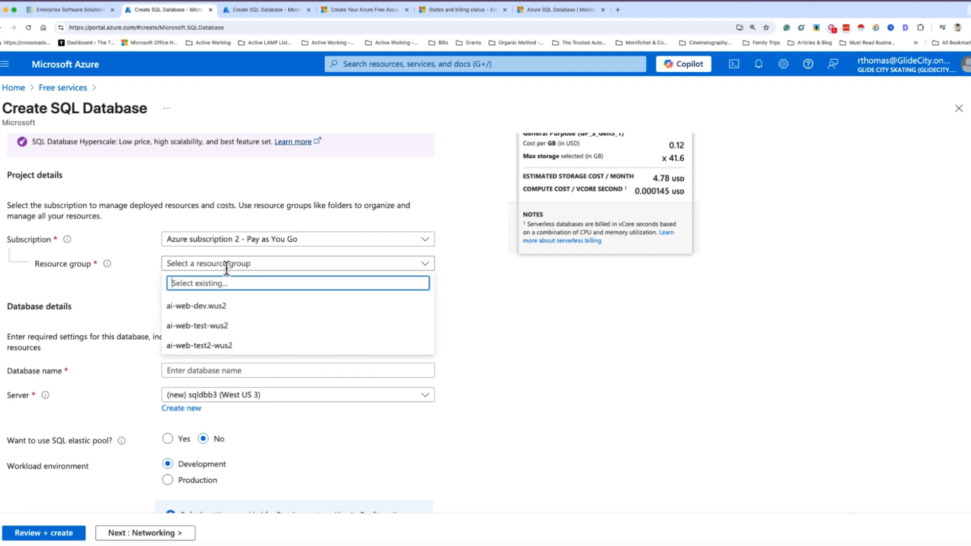
pyautogui.click(223, 328)
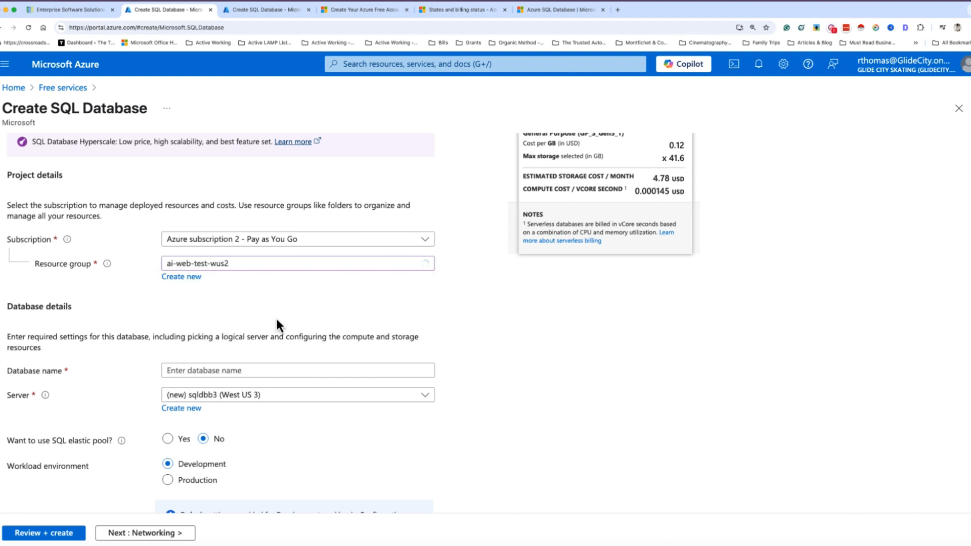
pyautogui.click(228, 368)
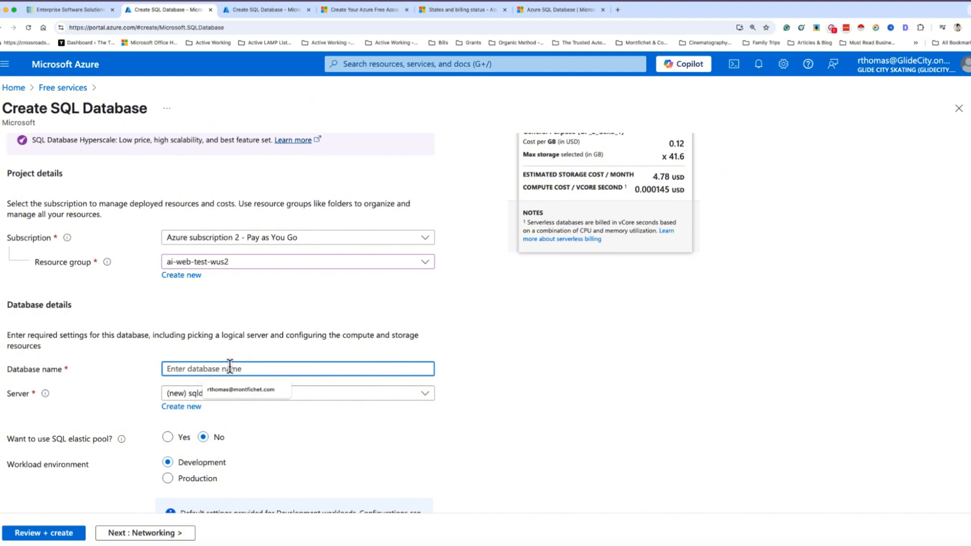
pyautogui.write('sql-web2-dev-wus')
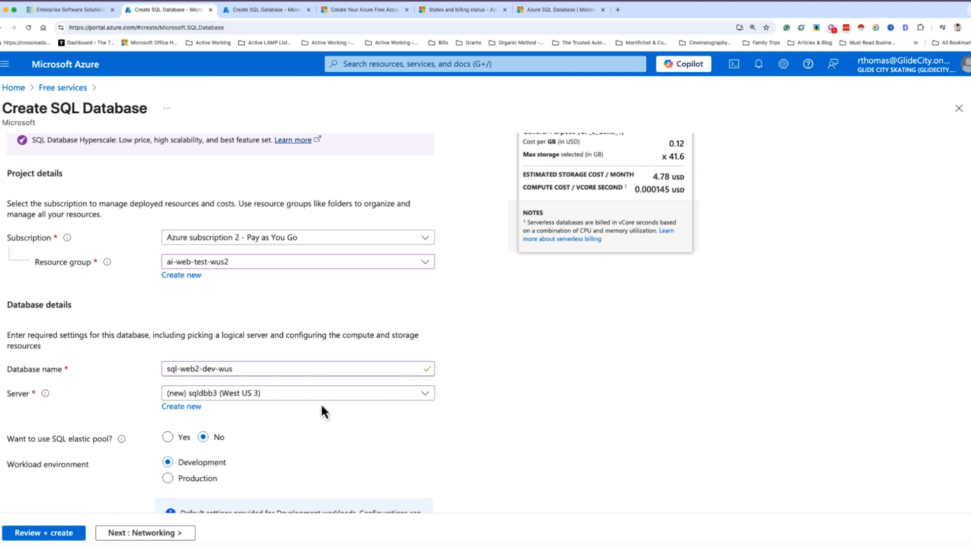
# Set the backup storage redundancy to Locally-redundant backup storage
pyautogui.scroll(-5, 318, 404)
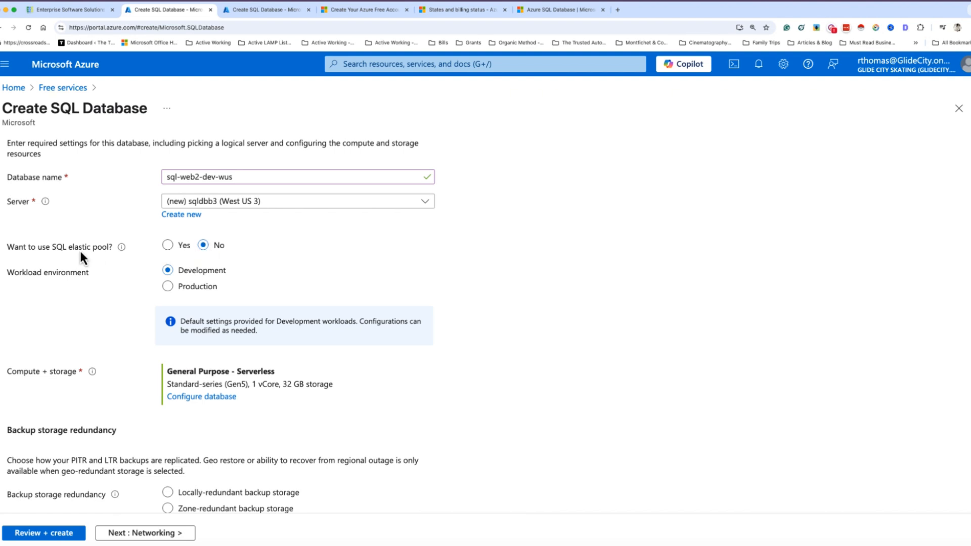
pyautogui.scroll(-3, 471, 418)
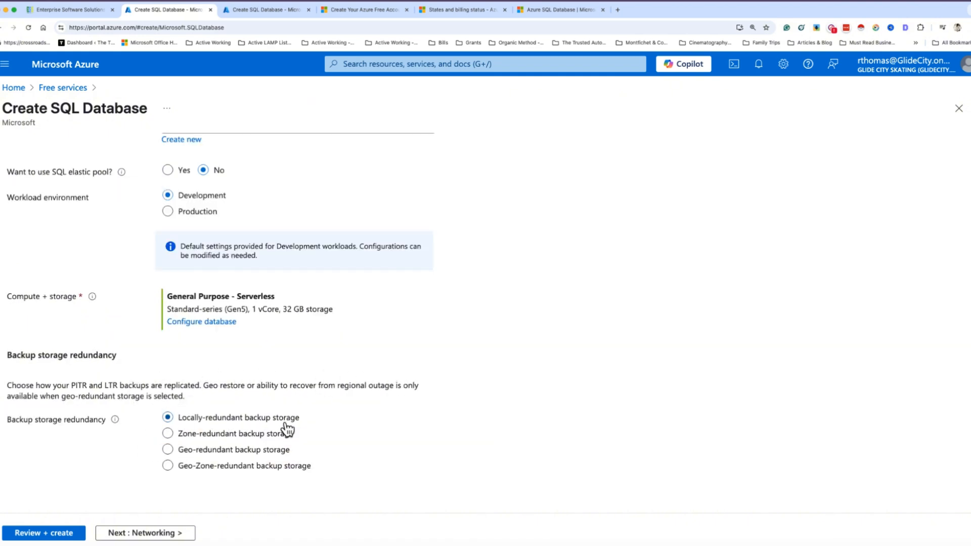
# Review the cost summary and settings, and compare them with the completed form's free offer limit and backup redundancy options
pyautogui.scroll(10, 283, 427)
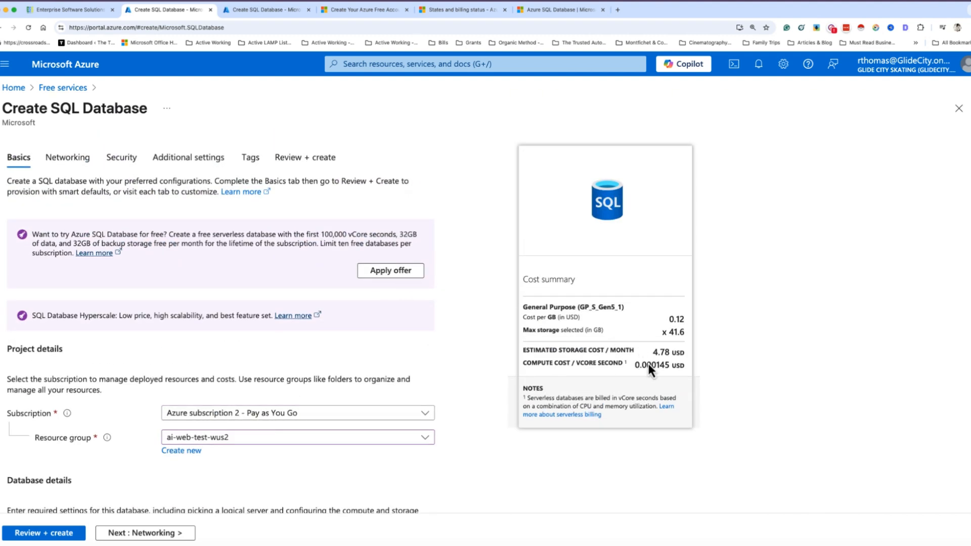
pyautogui.scroll(-6, 416, 389)
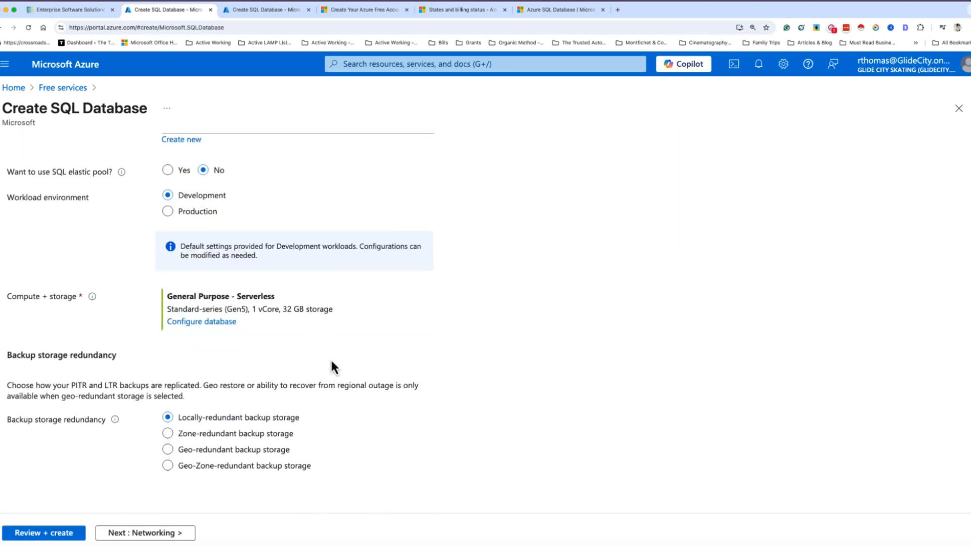
pyautogui.click(265, 10)
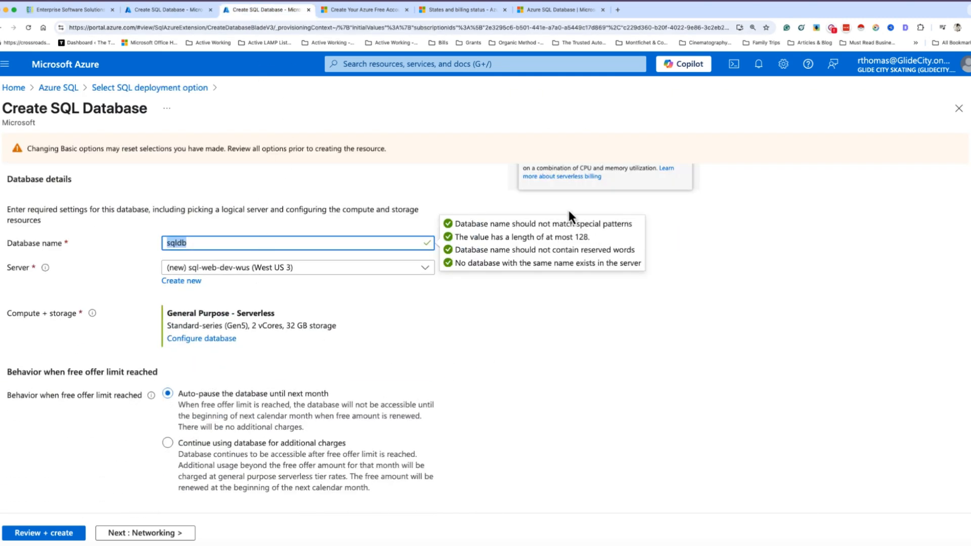
pyautogui.scroll(-3, 335, 363)
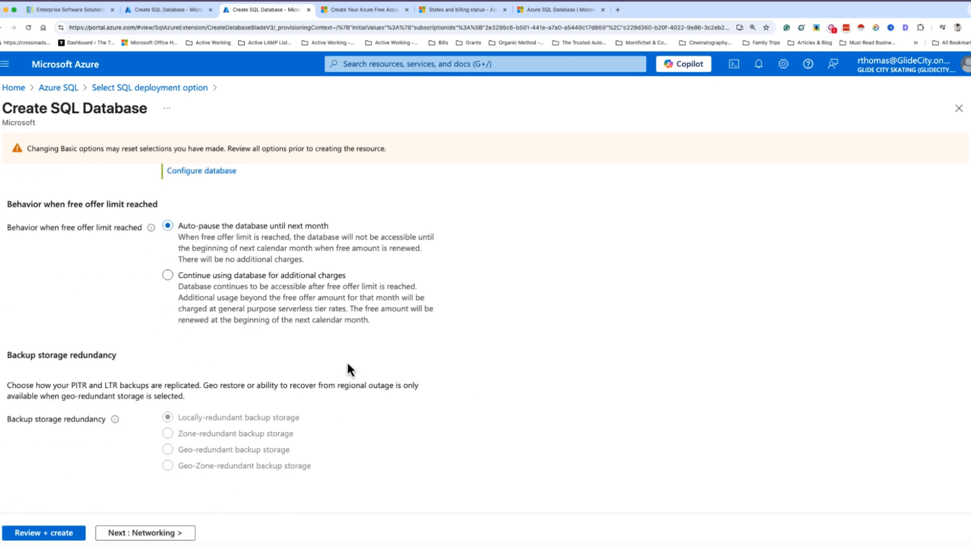
# In the standard form, keep the public endpoint, and allow Azure services and the current client IP address through the server firewall
pyautogui.scroll(15, 295, 353)
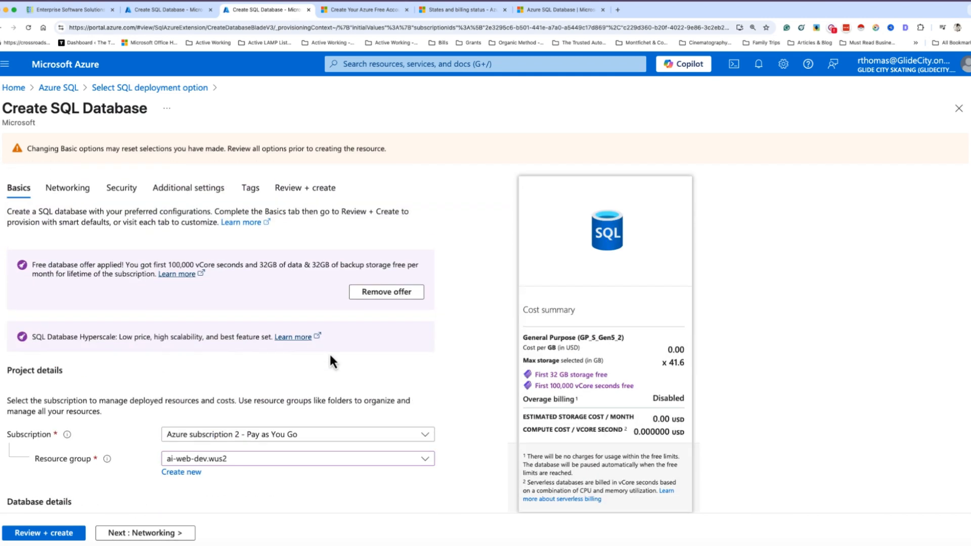
pyautogui.click(60, 192)
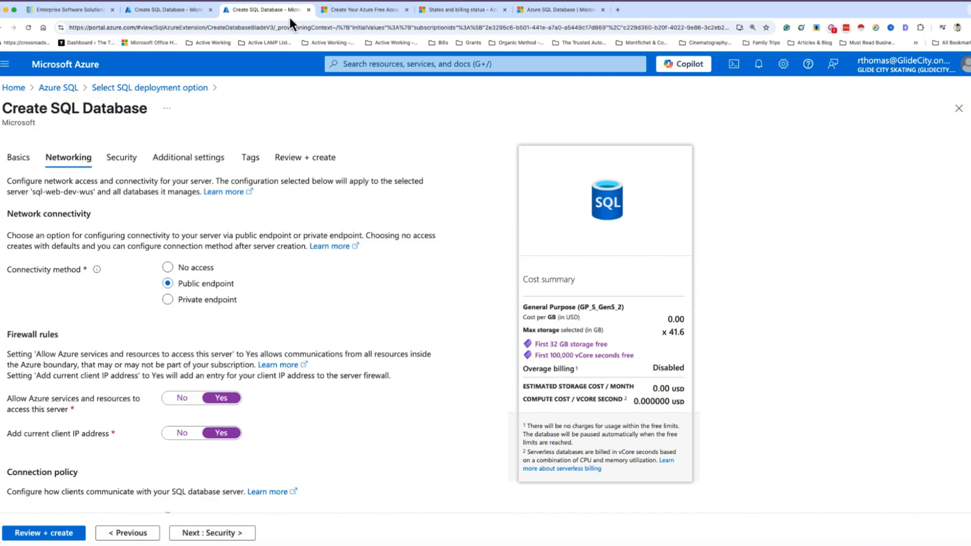
pyautogui.click(183, 12)
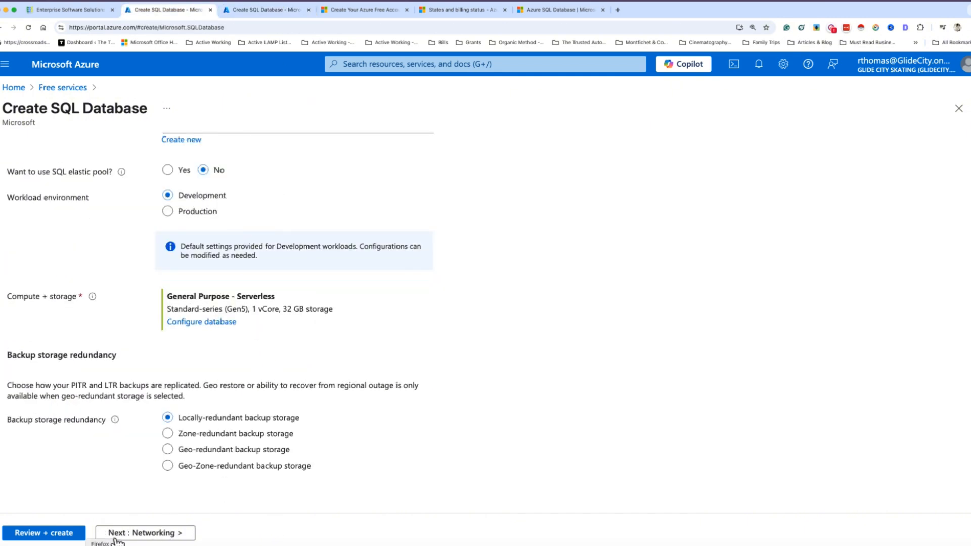
pyautogui.click(152, 532)
pyautogui.click(169, 286)
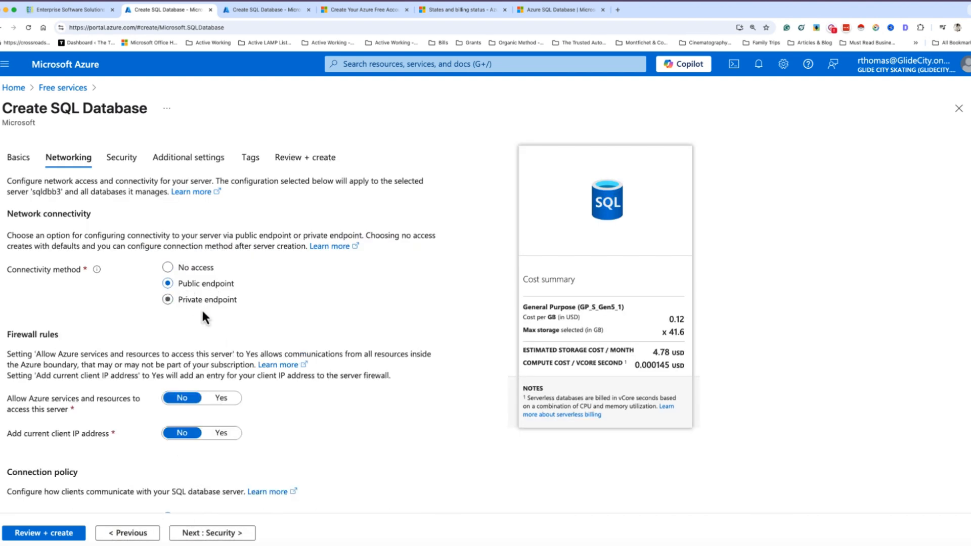
pyautogui.click(228, 399)
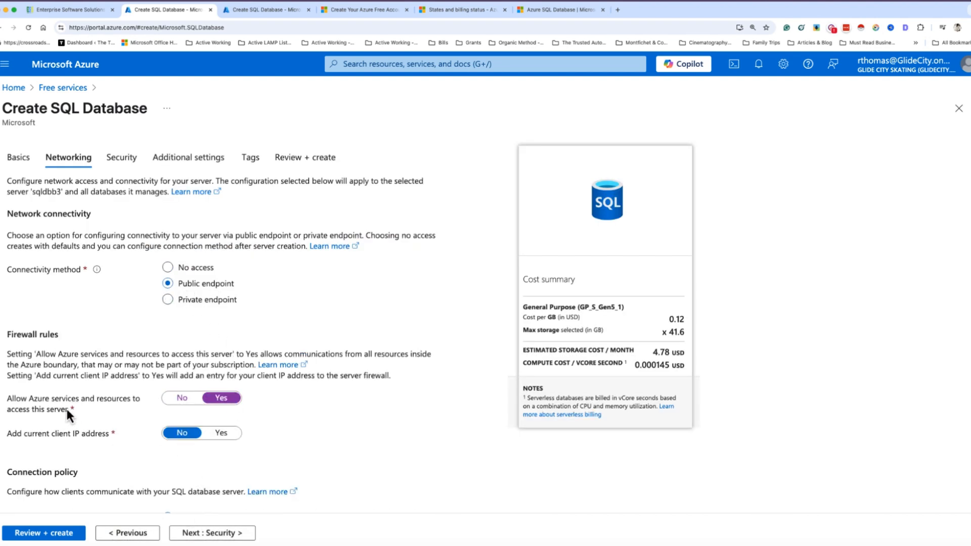
pyautogui.click(221, 435)
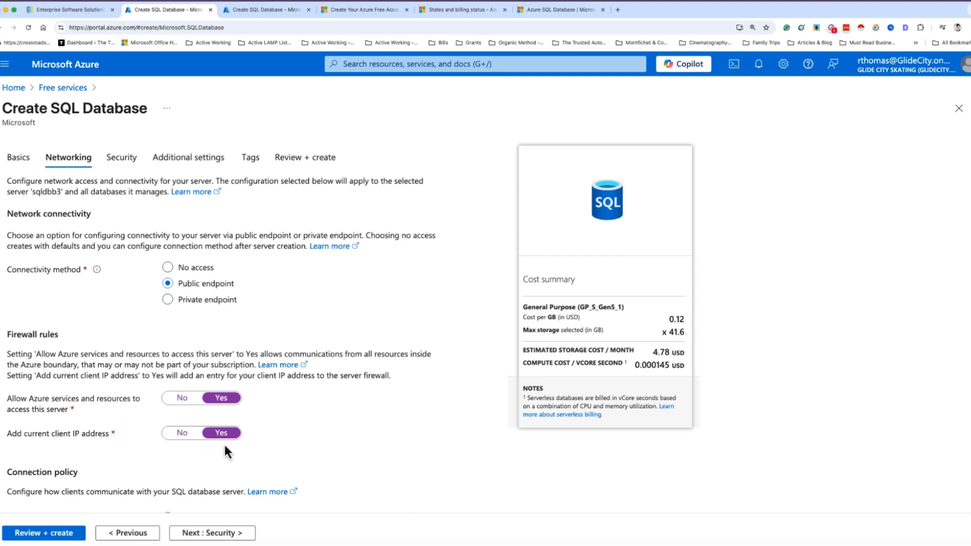
pyautogui.scroll(-3, 332, 396)
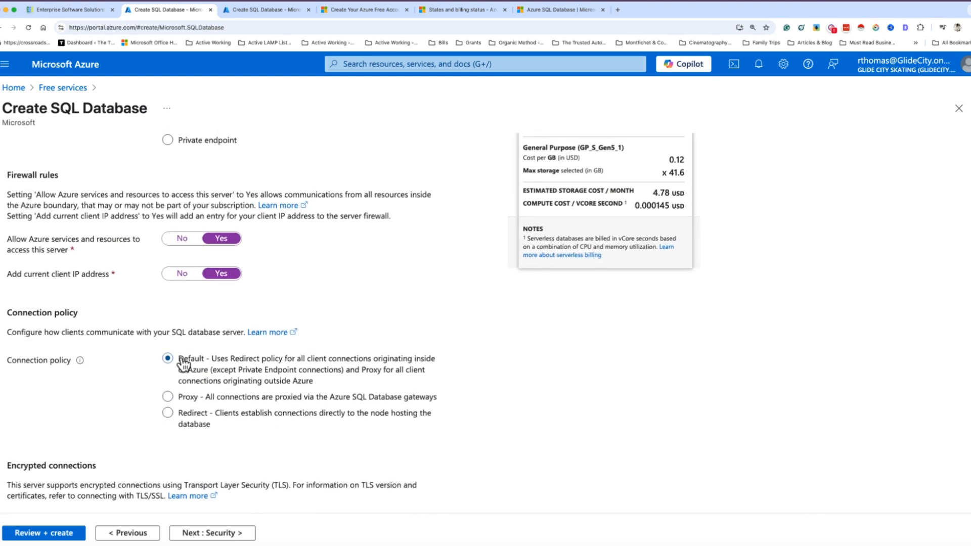
pyautogui.scroll(-1, 296, 392)
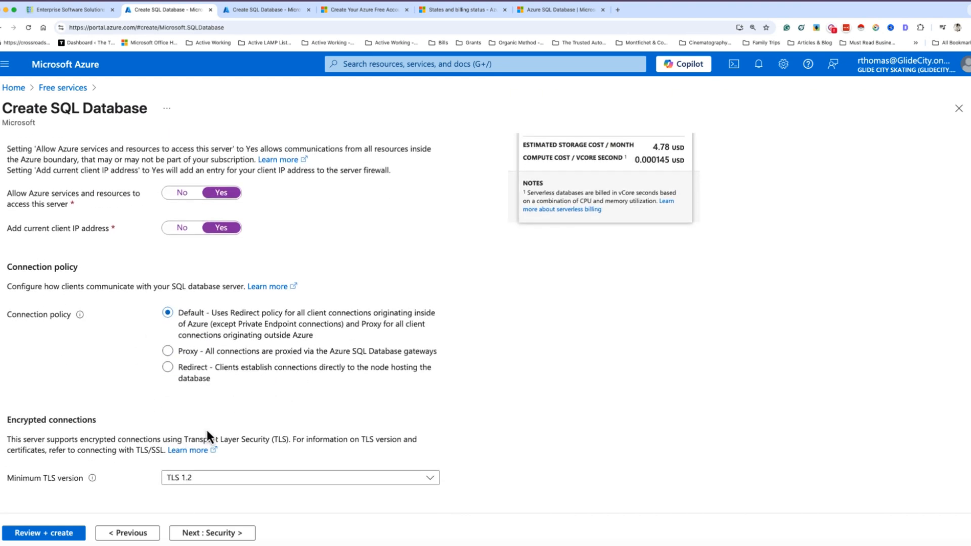
# Compare the free-offer form's connectivity, firewall and connection policy settings, and examine its Defender, ledger and server identity options
pyautogui.click(258, 11)
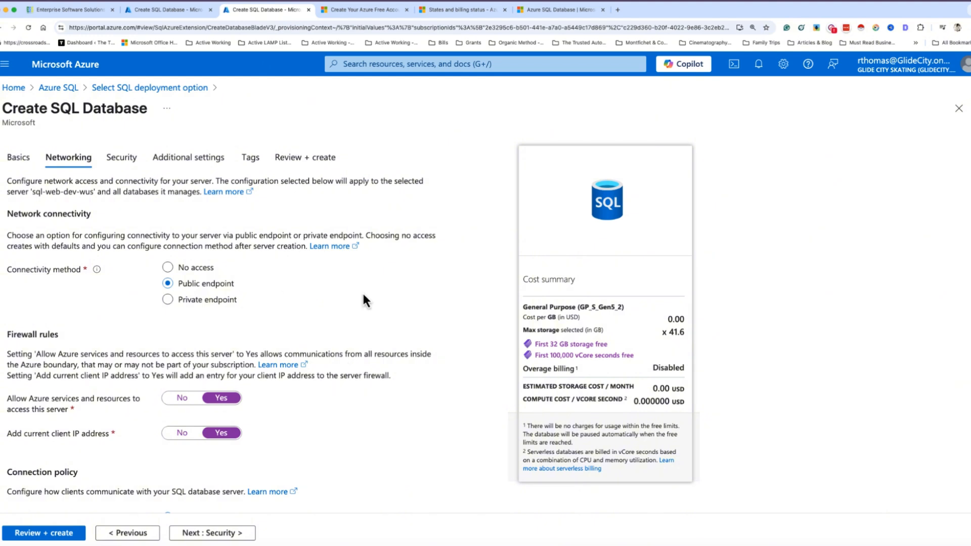
pyautogui.scroll(-2, 363, 293)
pyautogui.scroll(-1, 311, 366)
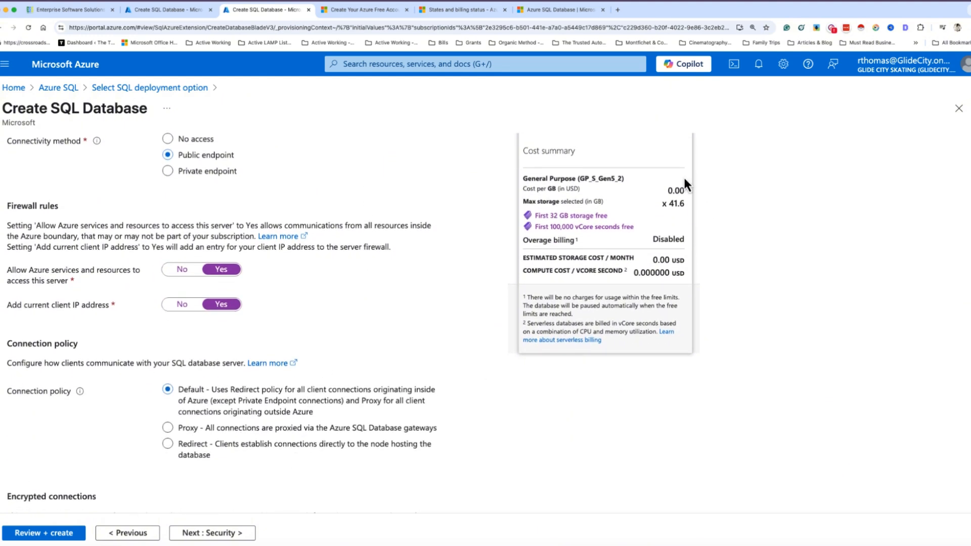
pyautogui.scroll(1, 370, 436)
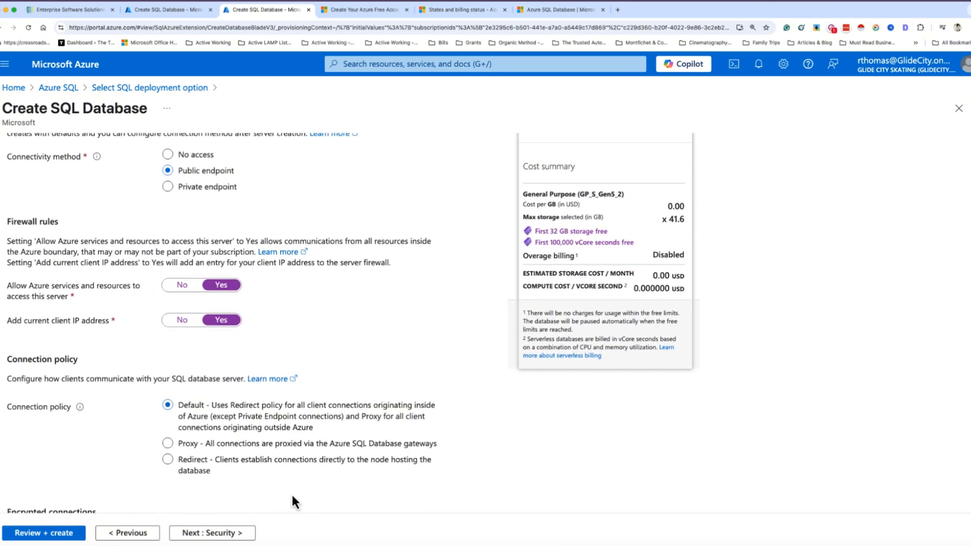
pyautogui.click(209, 532)
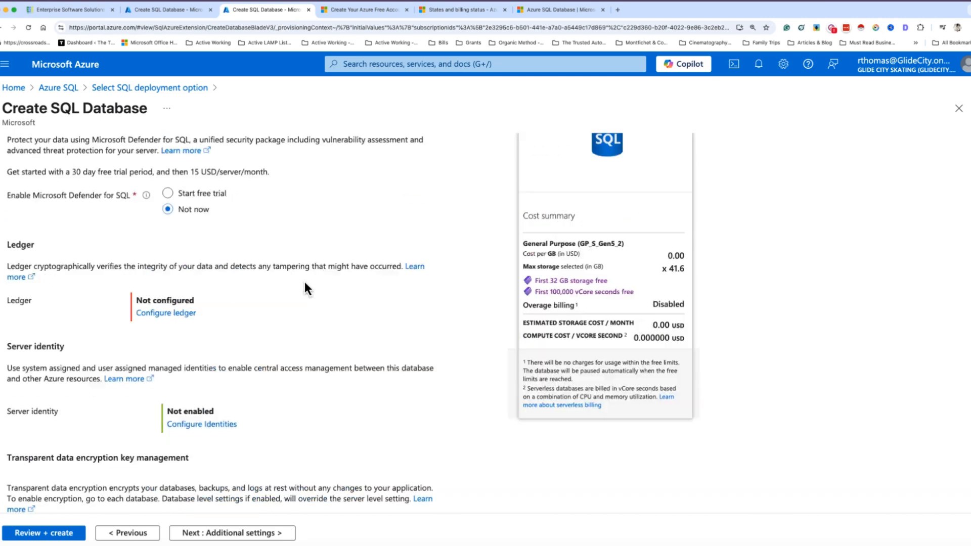
pyautogui.scroll(-5, 305, 281)
pyautogui.scroll(5, 303, 283)
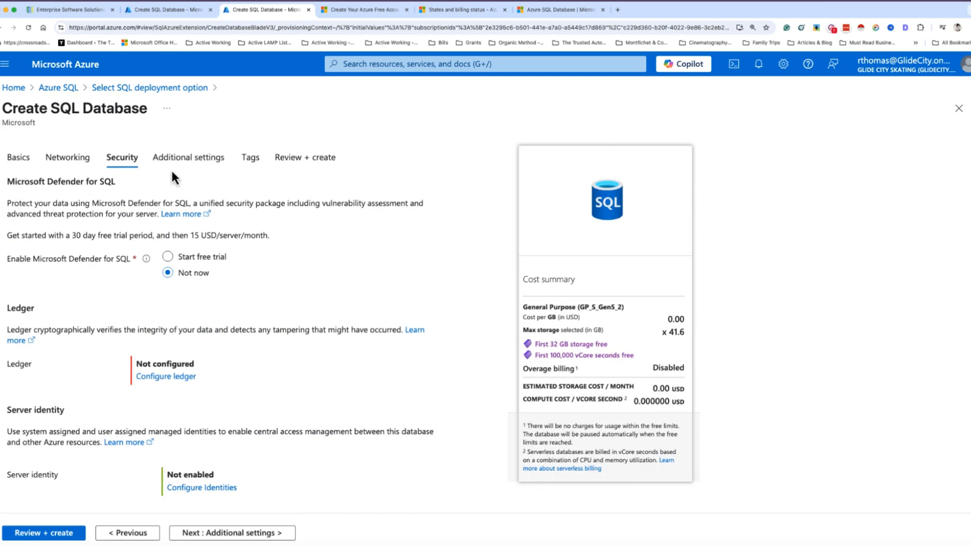
# Check the free-offer form's additional settings and tags, and review its final summary and estimated cost
pyautogui.click(188, 161)
pyautogui.click(250, 163)
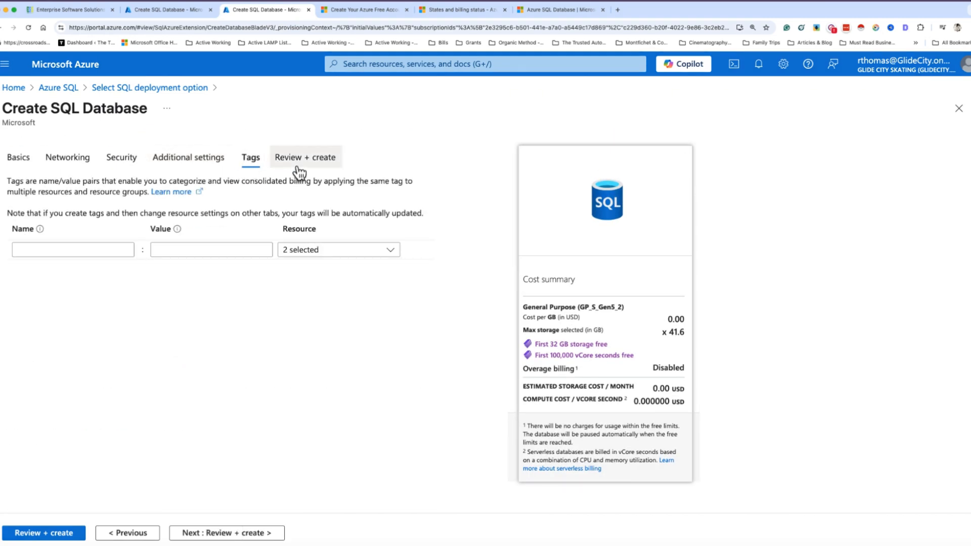
pyautogui.click(297, 167)
pyautogui.scroll(-2, 293, 299)
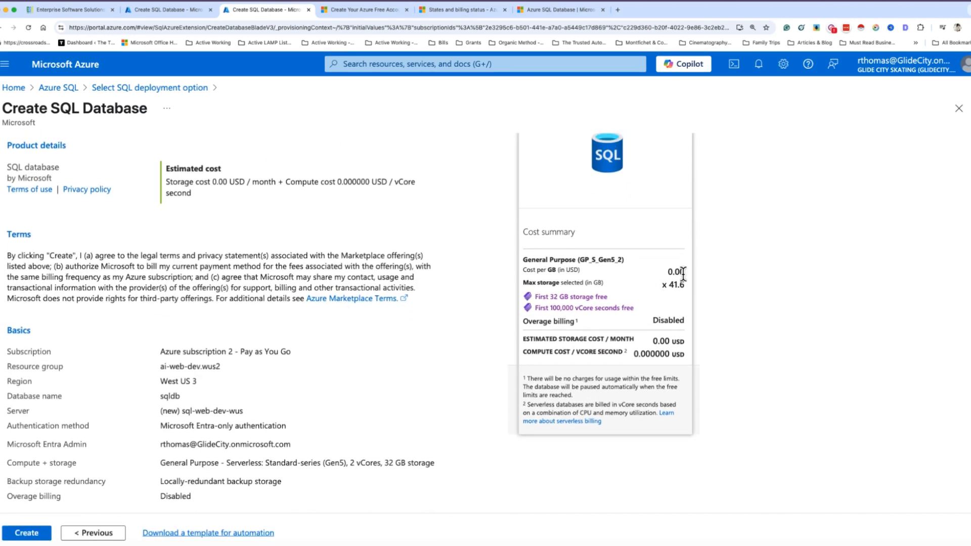
pyautogui.scroll(2, 609, 348)
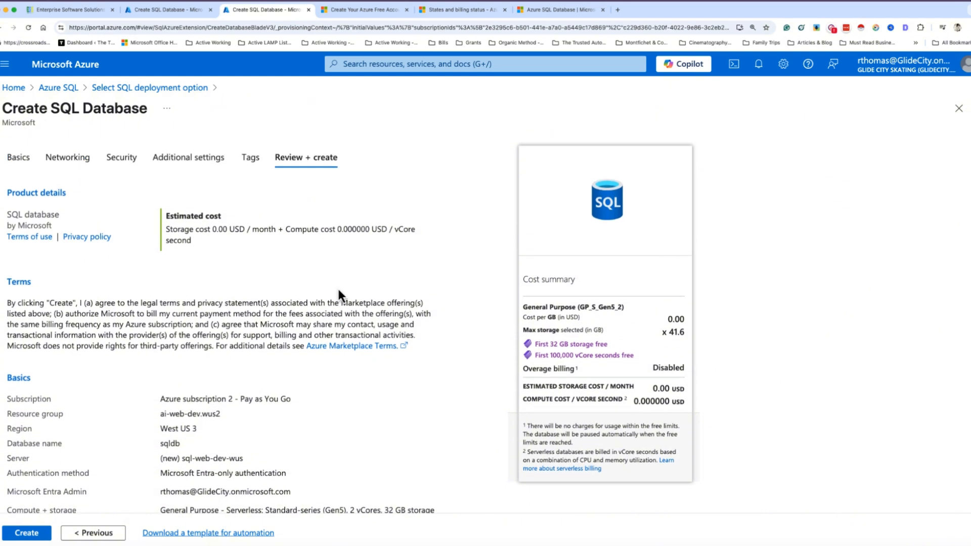
# Try continuing the free-offer database for additional charges at the free limit, and return it to auto-pause until next month
pyautogui.click(12, 160)
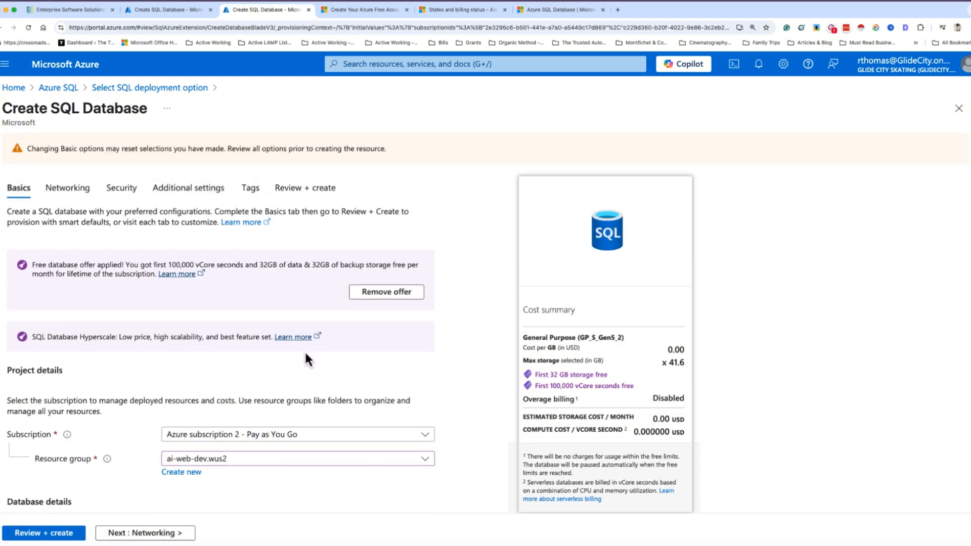
pyautogui.scroll(-7, 294, 356)
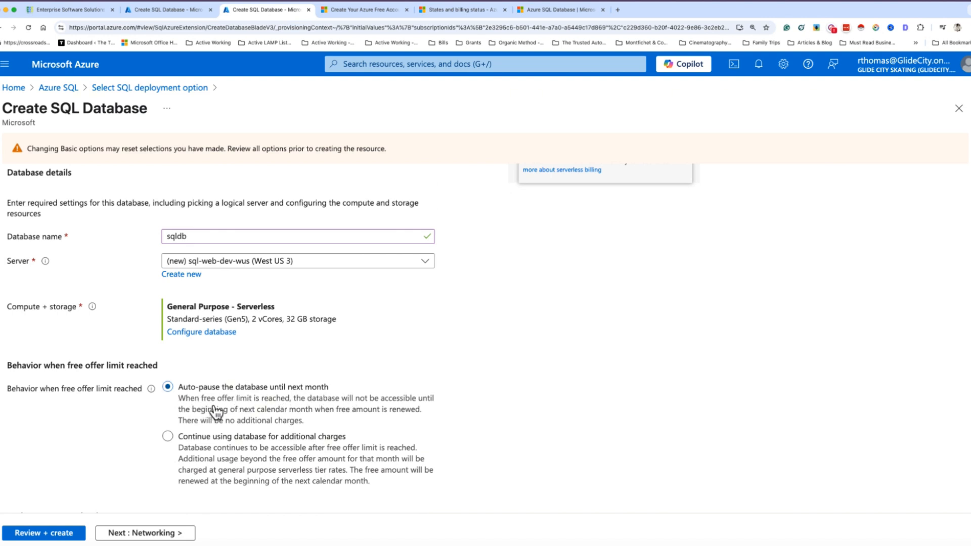
pyautogui.scroll(5, 295, 387)
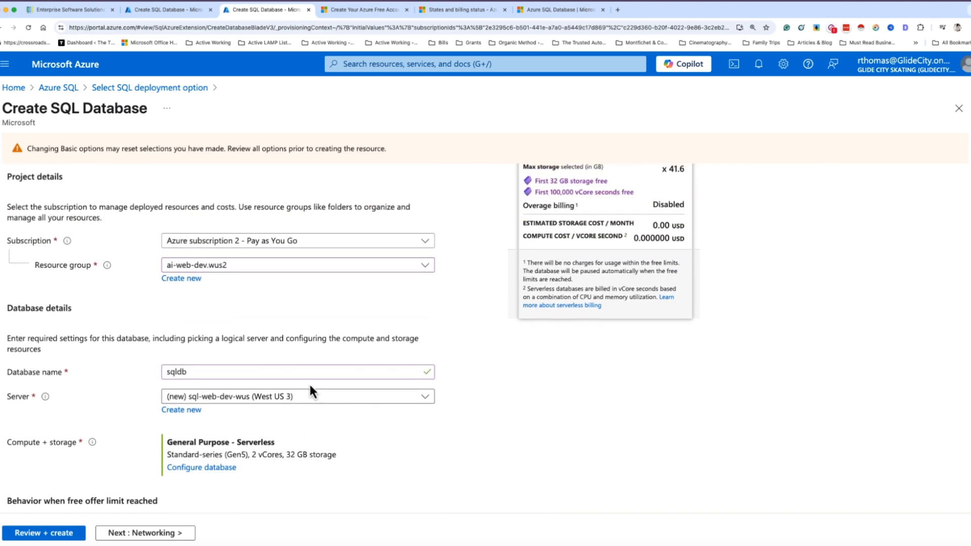
pyautogui.scroll(-3, 309, 391)
pyautogui.scroll(-3, 207, 429)
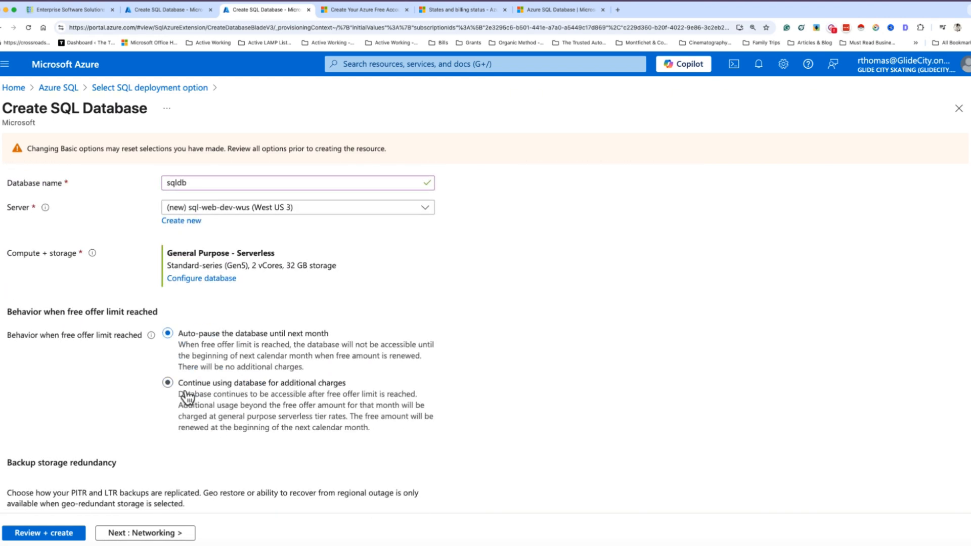
pyautogui.click(168, 385)
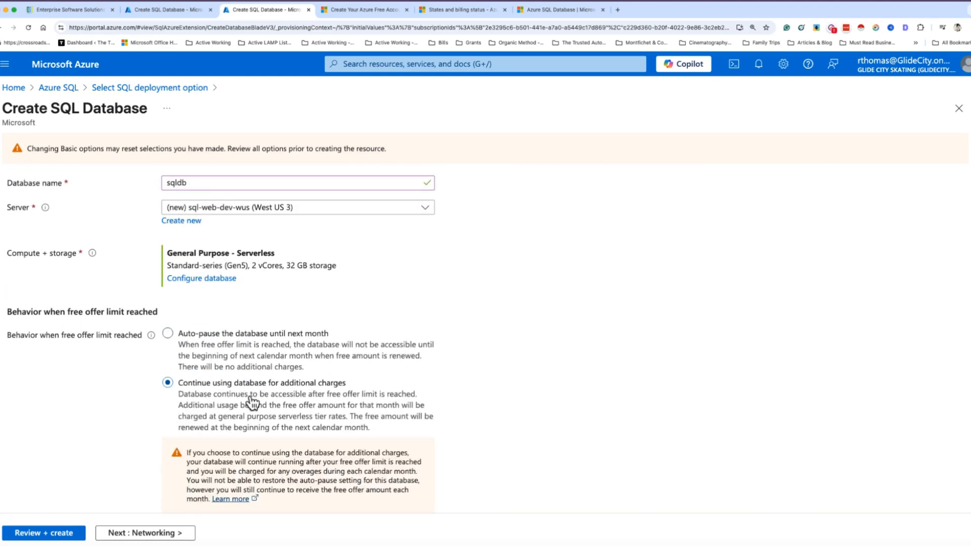
pyautogui.click(171, 338)
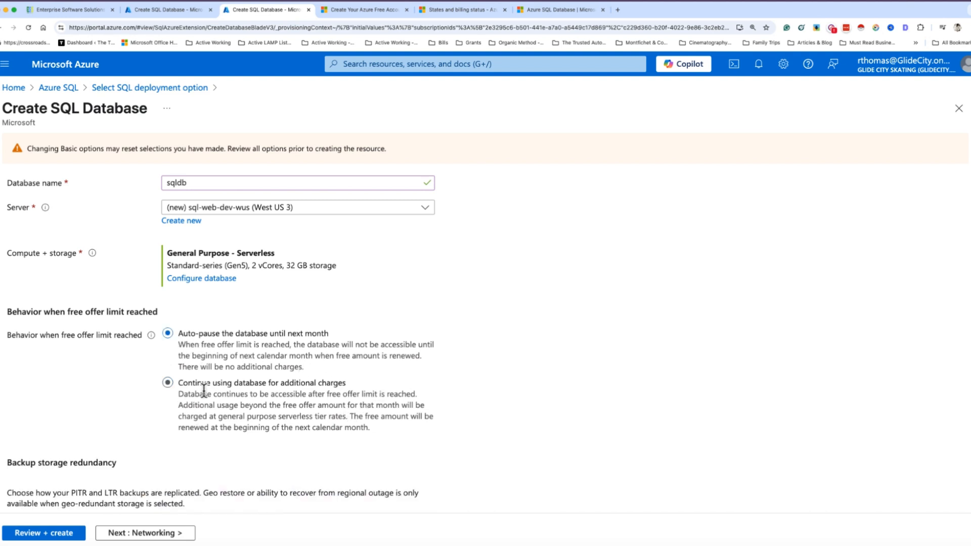
# Check the standard form's networking, security, additional settings and tags, and review its full configuration summary and estimated cost
pyautogui.click(171, 12)
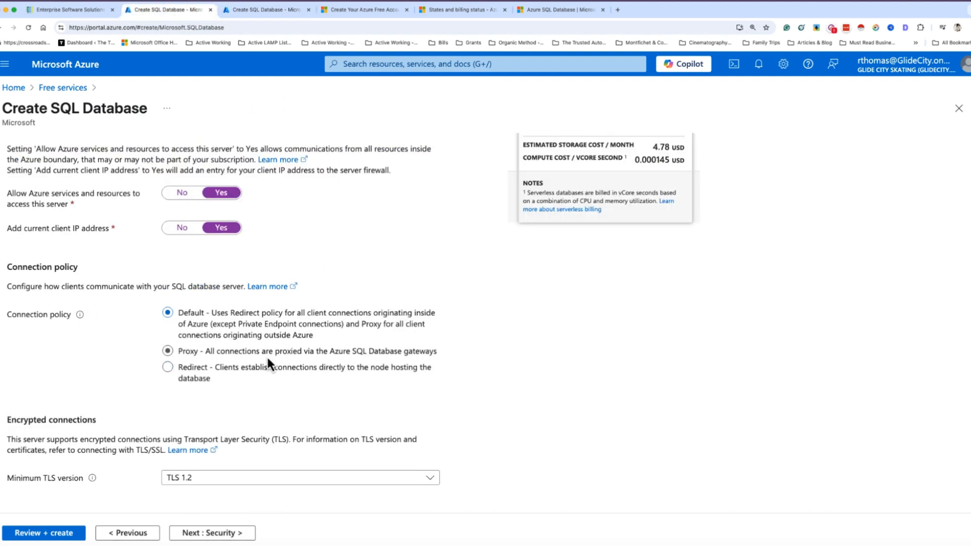
pyautogui.scroll(4, 243, 413)
pyautogui.scroll(-4, 254, 412)
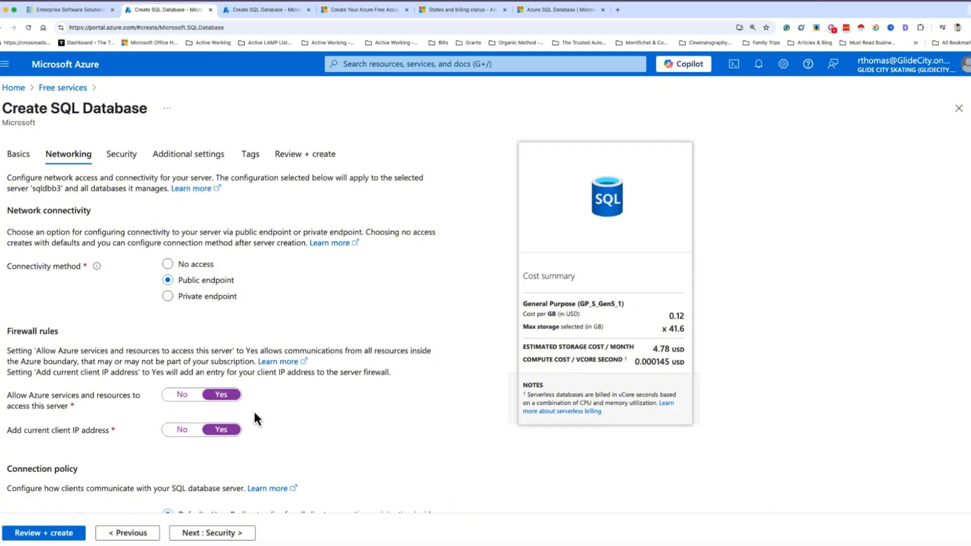
pyautogui.click(235, 535)
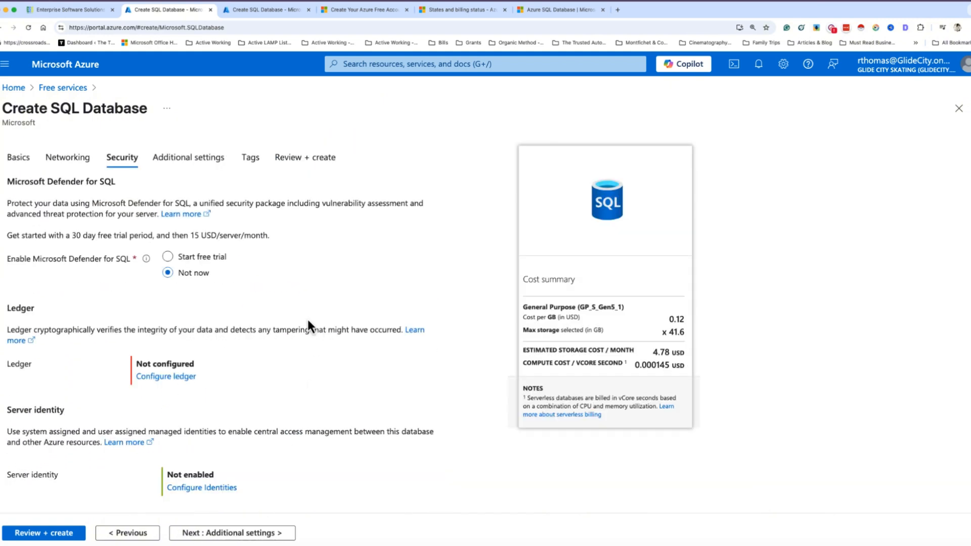
pyautogui.click(205, 161)
pyautogui.click(250, 159)
pyautogui.click(301, 161)
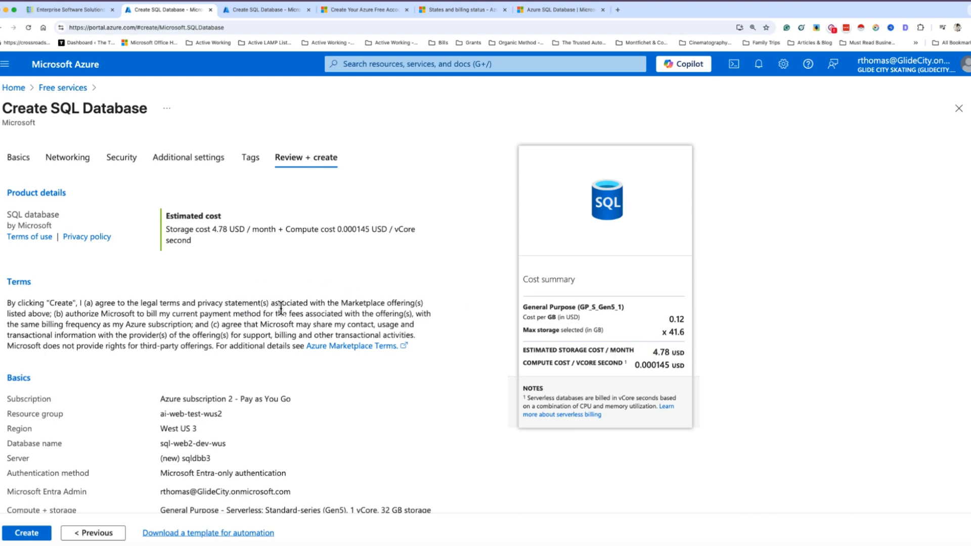
pyautogui.scroll(-5, 278, 307)
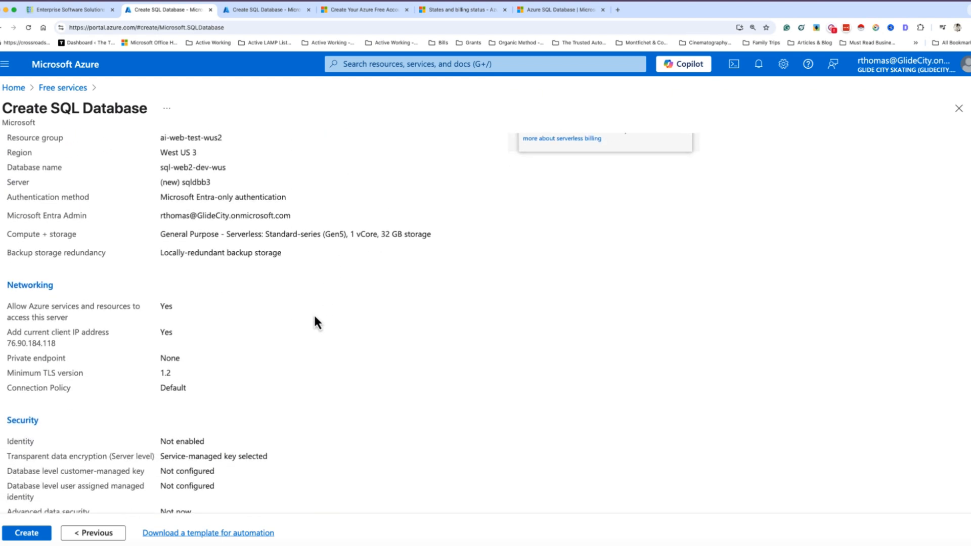
pyautogui.scroll(-4, 314, 316)
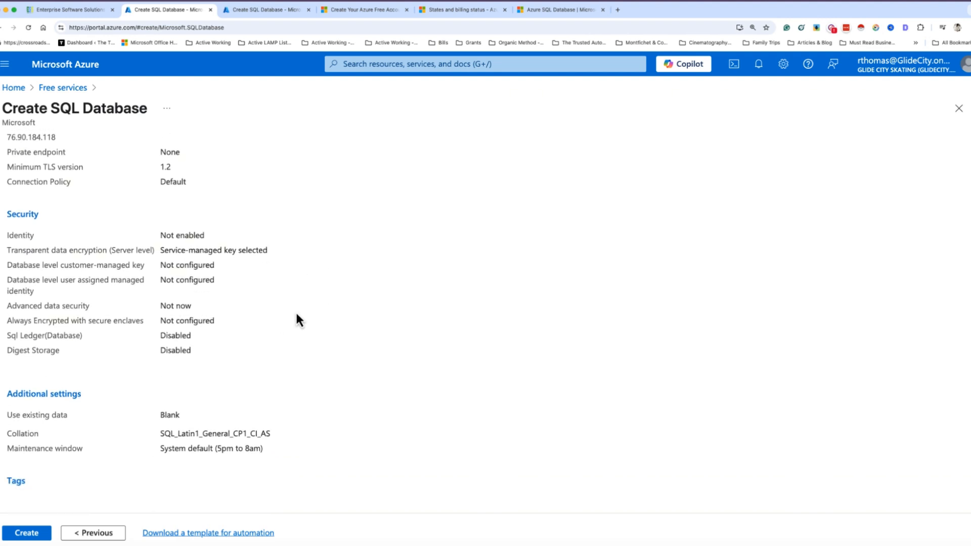
pyautogui.scroll(9, 282, 316)
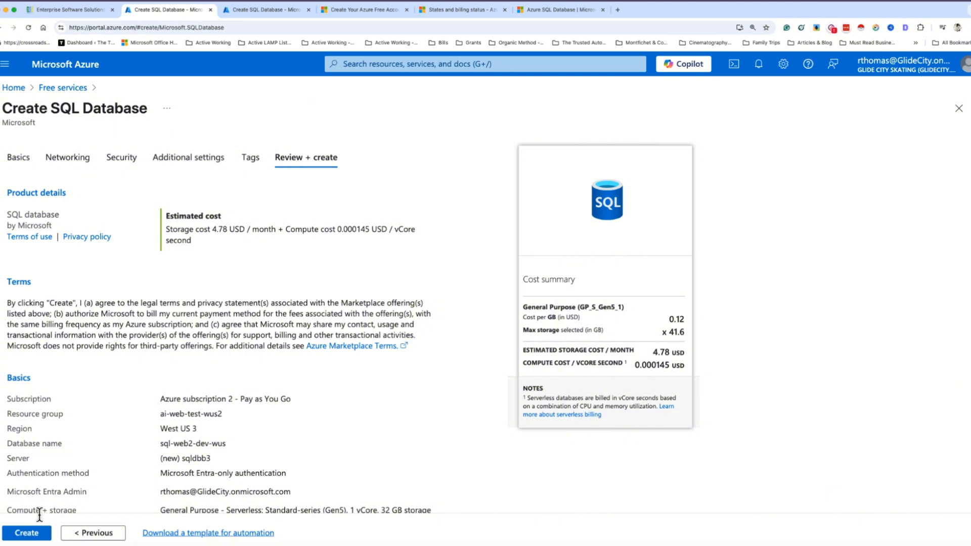
# Apply the free database offer to the standard form and remove it again to compare the cost summary
pyautogui.click(21, 163)
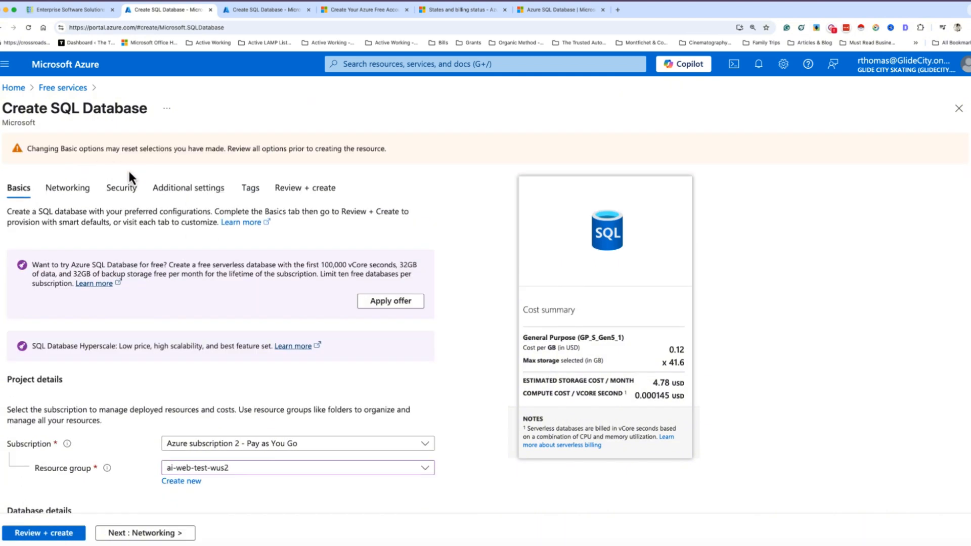
pyautogui.click(394, 300)
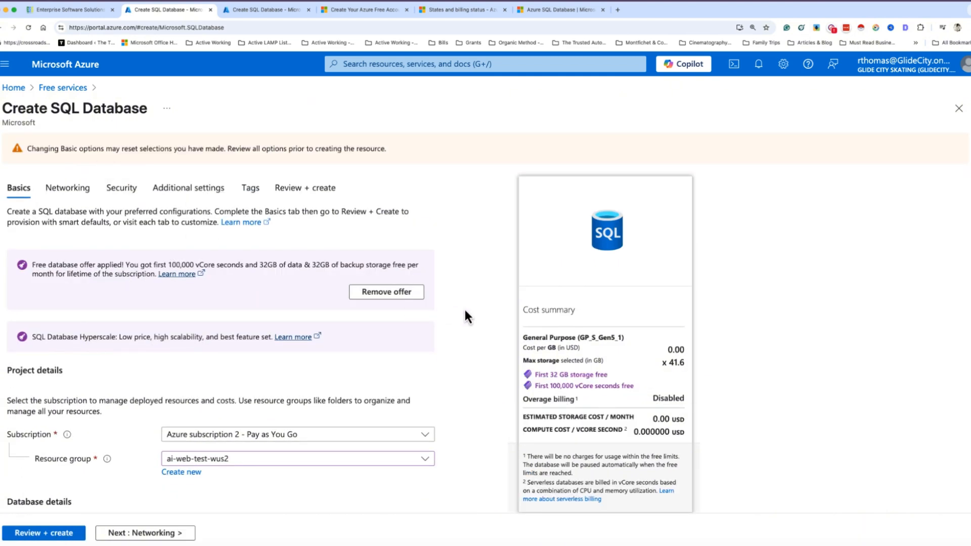
pyautogui.click(399, 294)
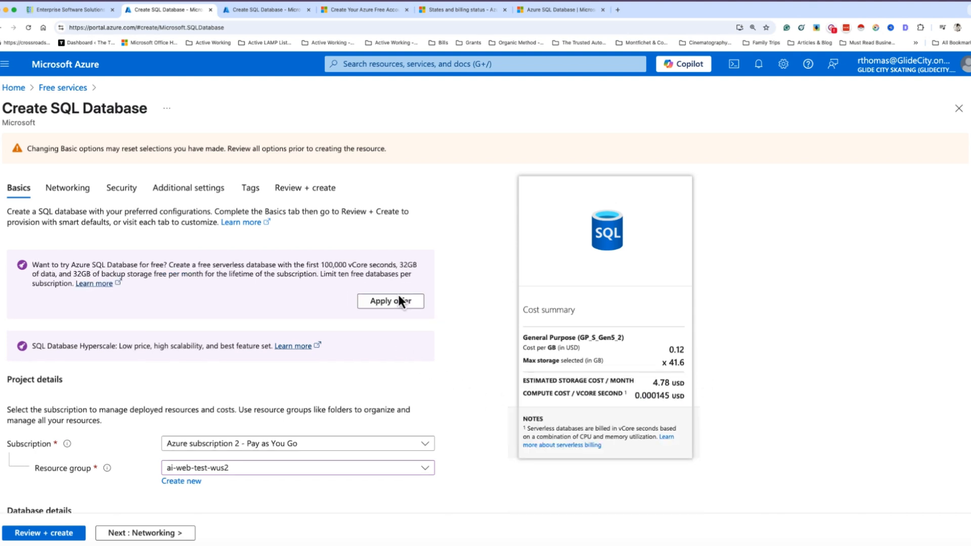
pyautogui.scroll(-4, 238, 331)
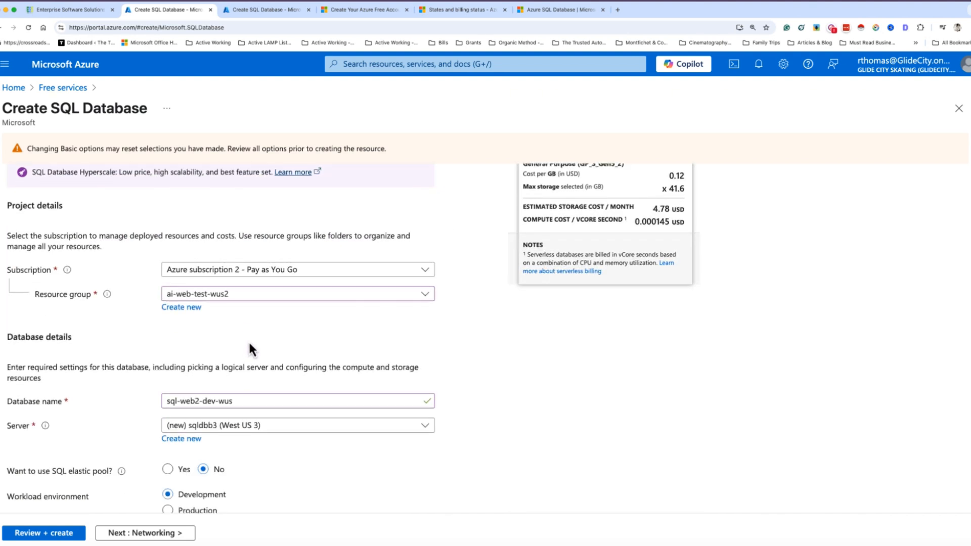
pyautogui.scroll(4, 247, 341)
# Examine the free-offer form's free limit behavior and backup storage redundancy settings
pyautogui.click(251, 15)
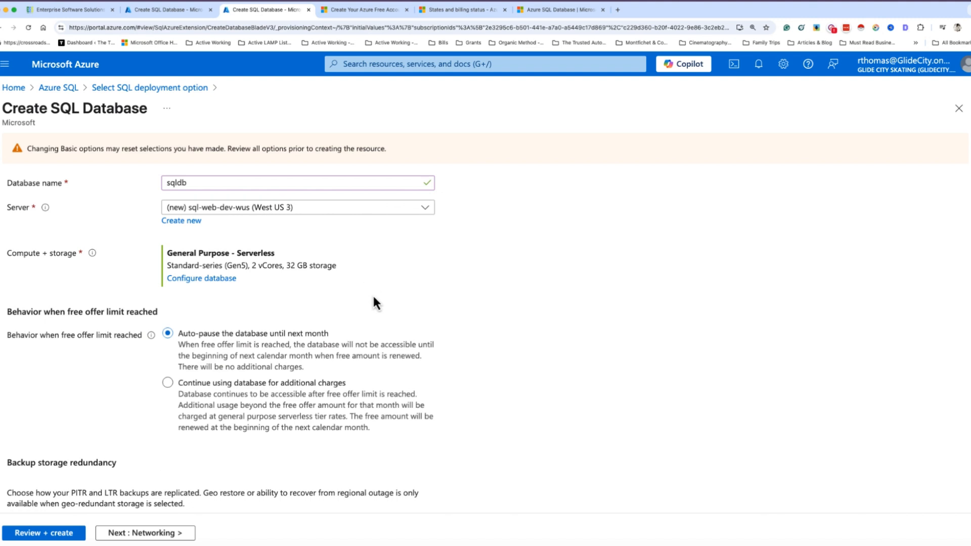
pyautogui.scroll(-3, 311, 366)
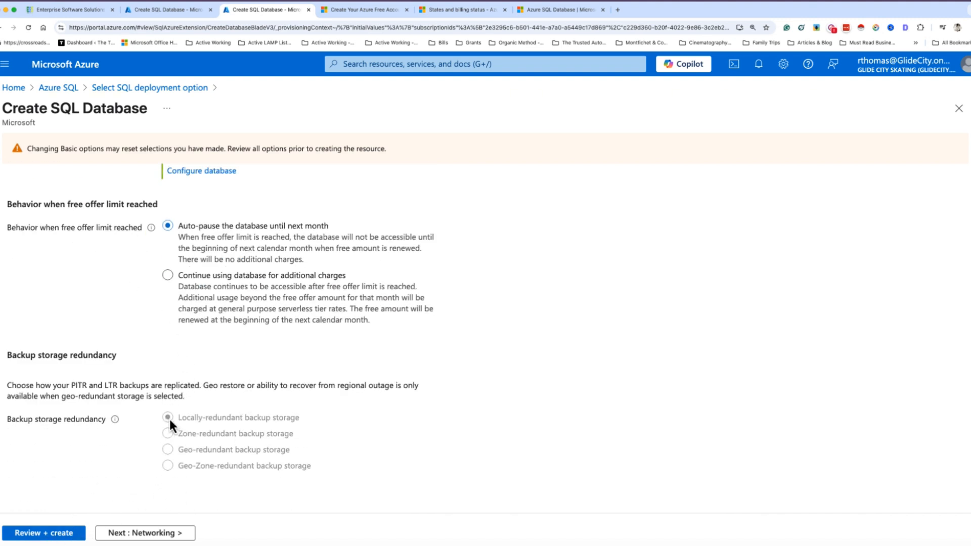
# Review the free-offer form's configuration and cost summary, and create the SQL database with its new server
pyautogui.scroll(10, 183, 421)
pyautogui.scroll(1, 237, 394)
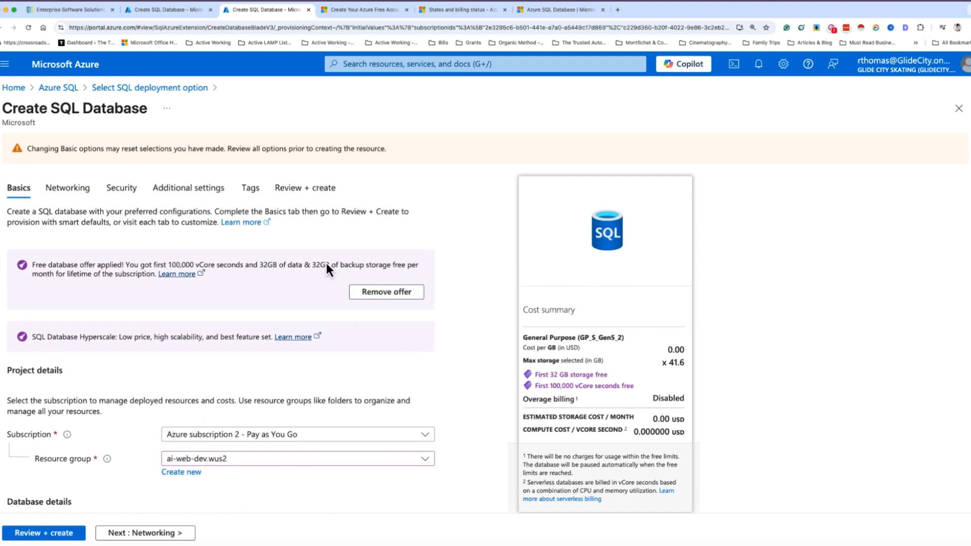
pyautogui.click(299, 189)
pyautogui.scroll(-5, 322, 369)
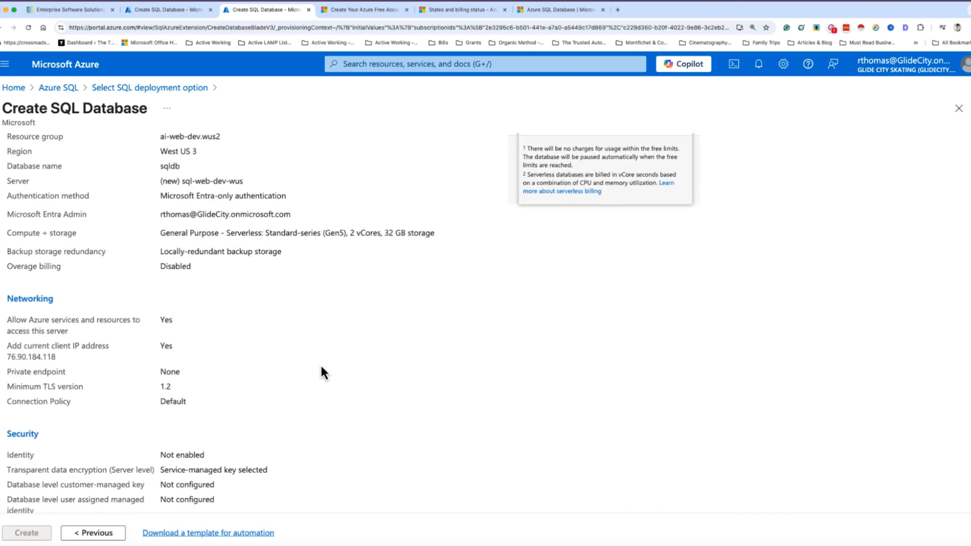
pyautogui.scroll(-3, 322, 371)
pyautogui.scroll(10, 321, 372)
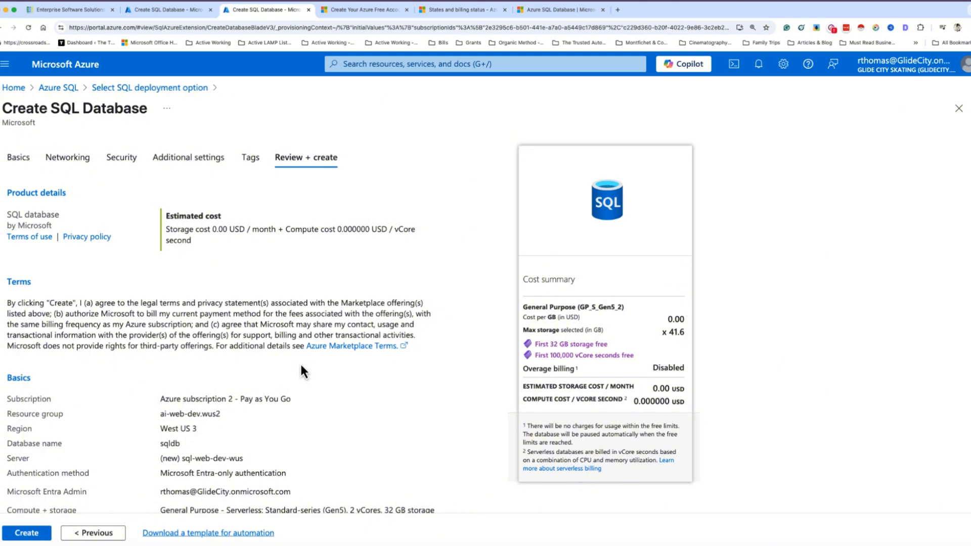
pyautogui.scroll(-3, 44, 397)
pyautogui.click(39, 532)
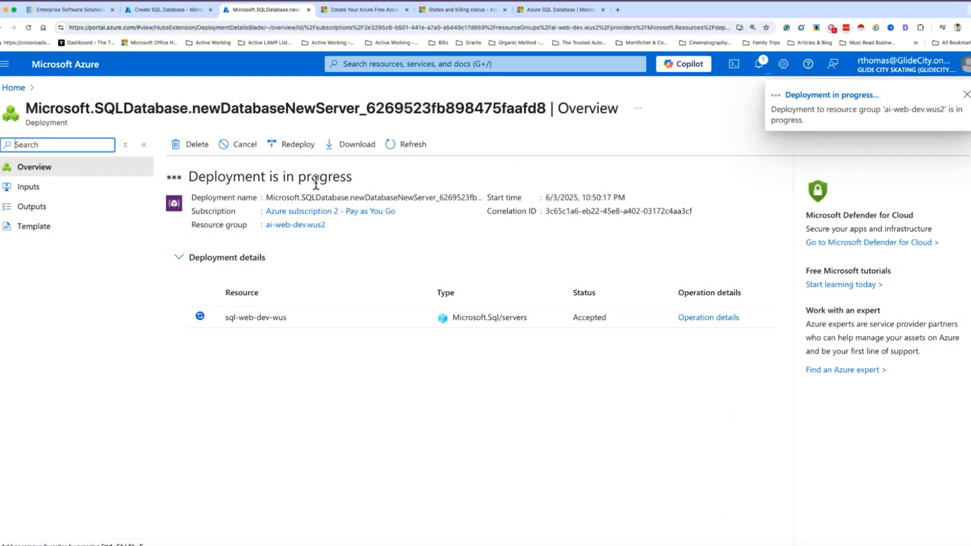
# Check which virtual machine power states are billed, check the SQL database deployment's status, and return to the standard creation form
pyautogui.click(457, 11)
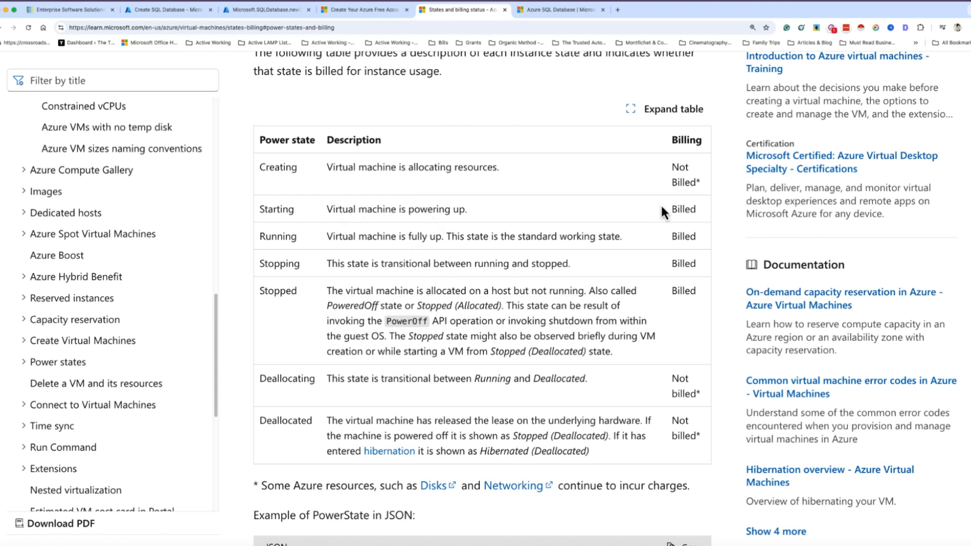
pyautogui.doubleClick(679, 208)
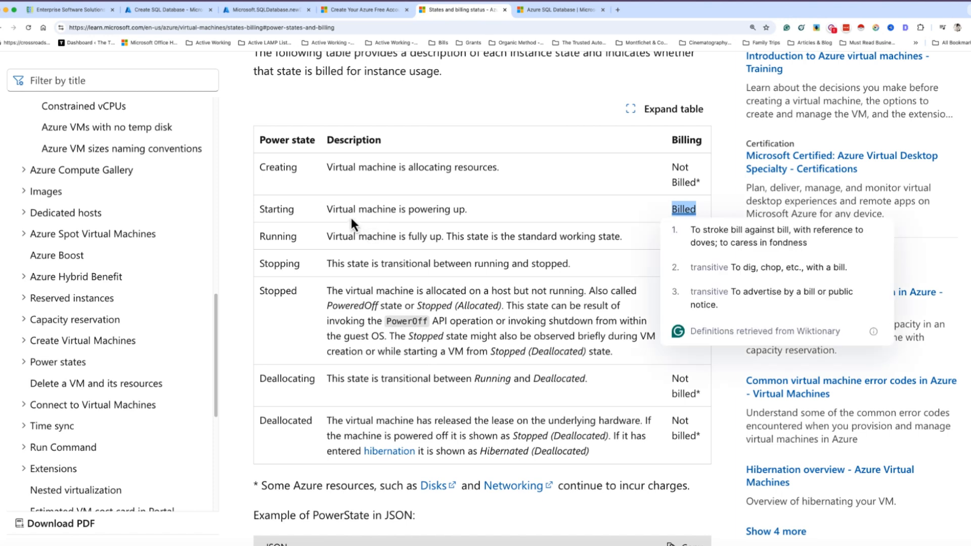
pyautogui.click(385, 241)
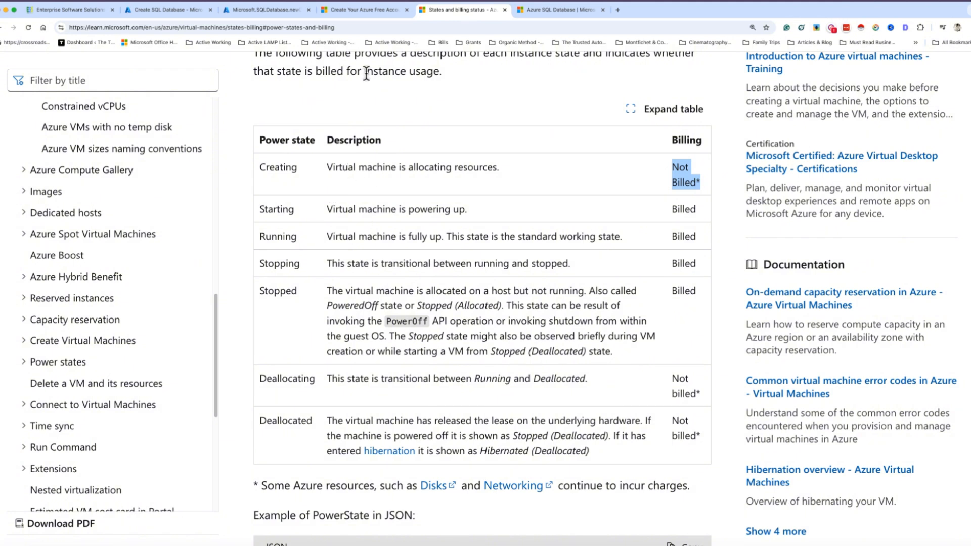
pyautogui.click(279, 14)
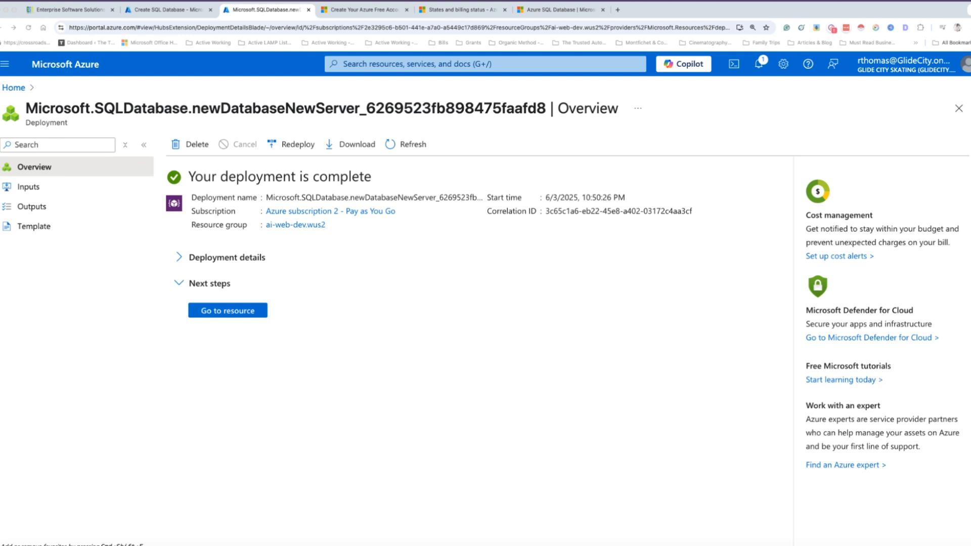
pyautogui.click(187, 9)
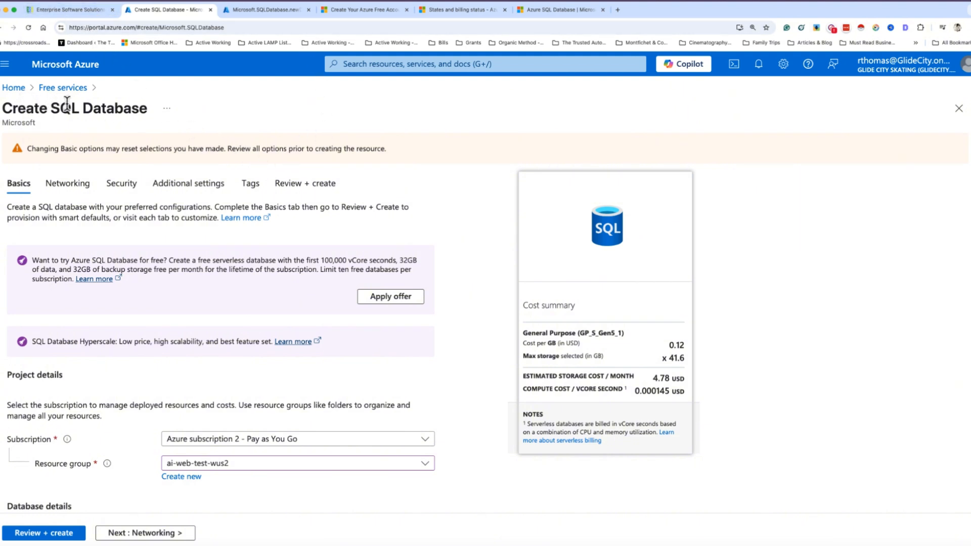
pyautogui.click(21, 89)
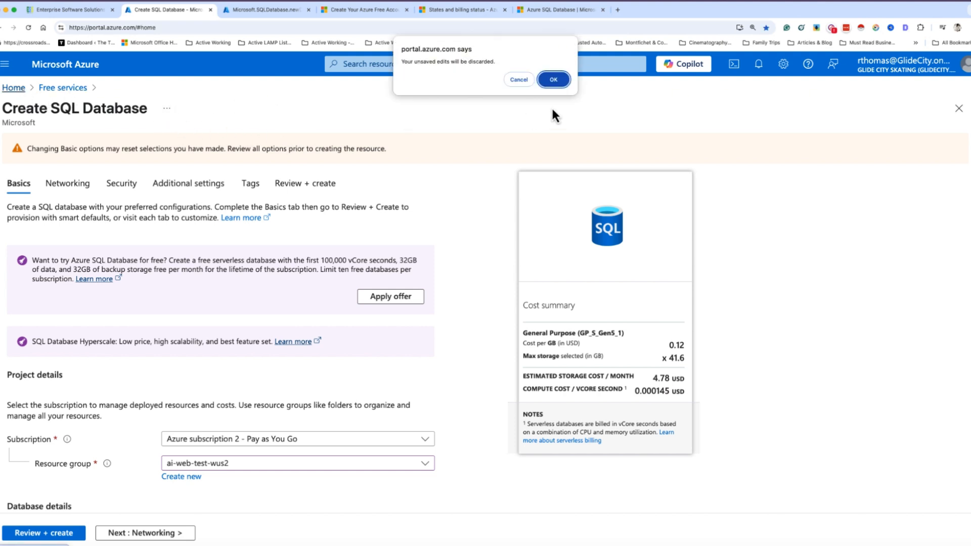
pyautogui.click(519, 79)
pyautogui.click(361, 64)
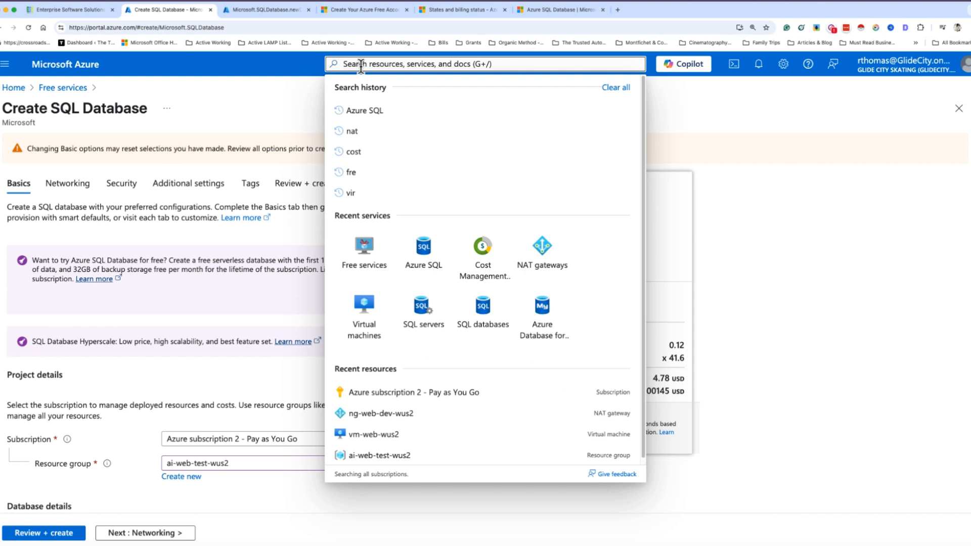
pyautogui.write('free')
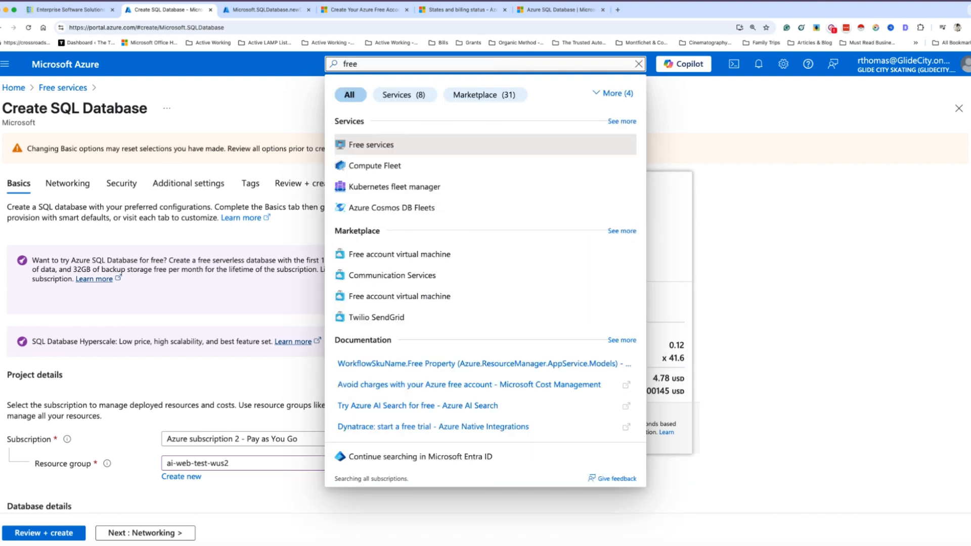
pyautogui.click(360, 144)
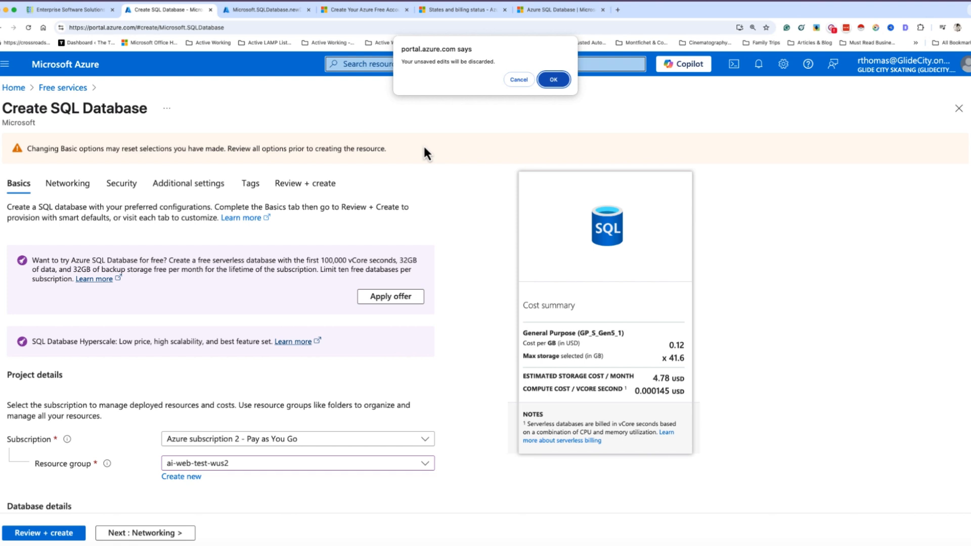
pyautogui.click(508, 81)
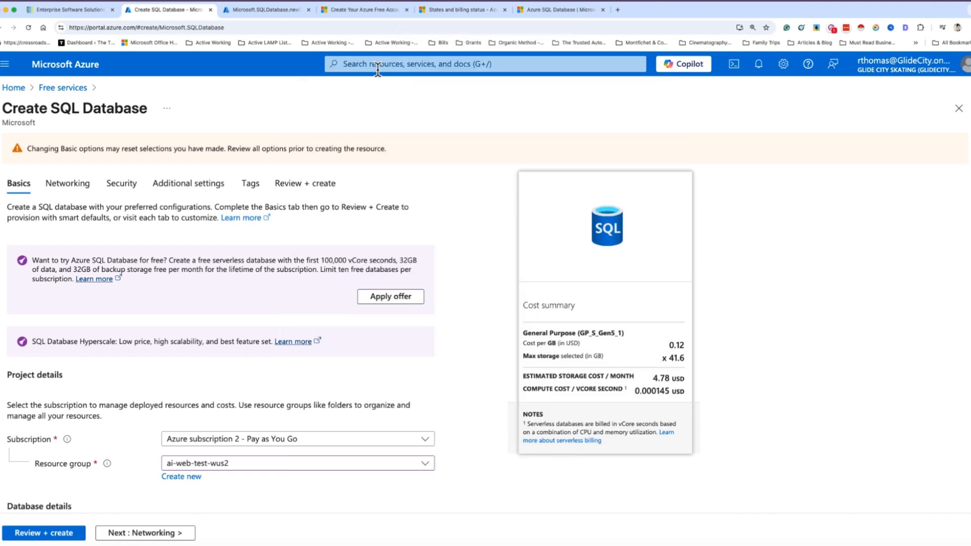
# Search the portal for free services and open the Free services page, discarding the standard form's unsaved edits
pyautogui.click(411, 70)
pyautogui.write('fre')
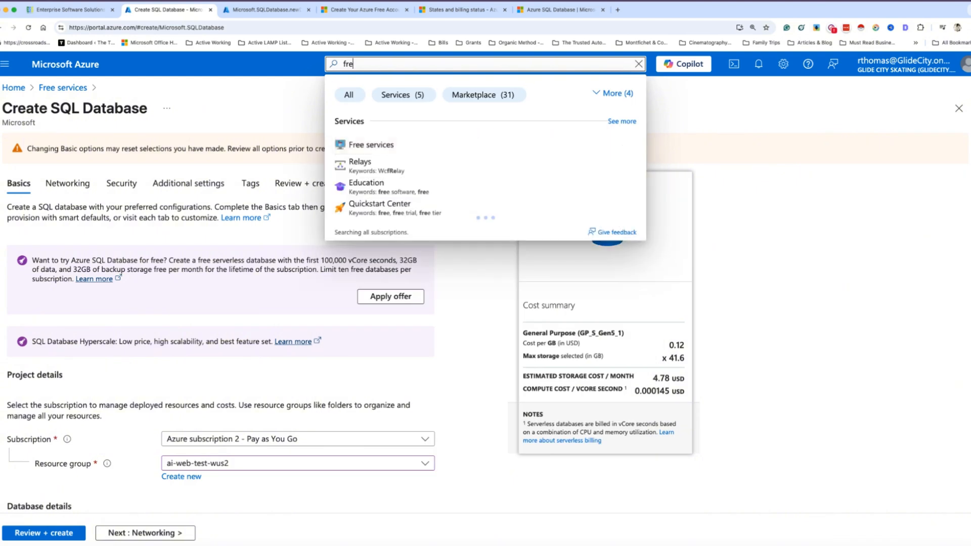
pyautogui.click(378, 147)
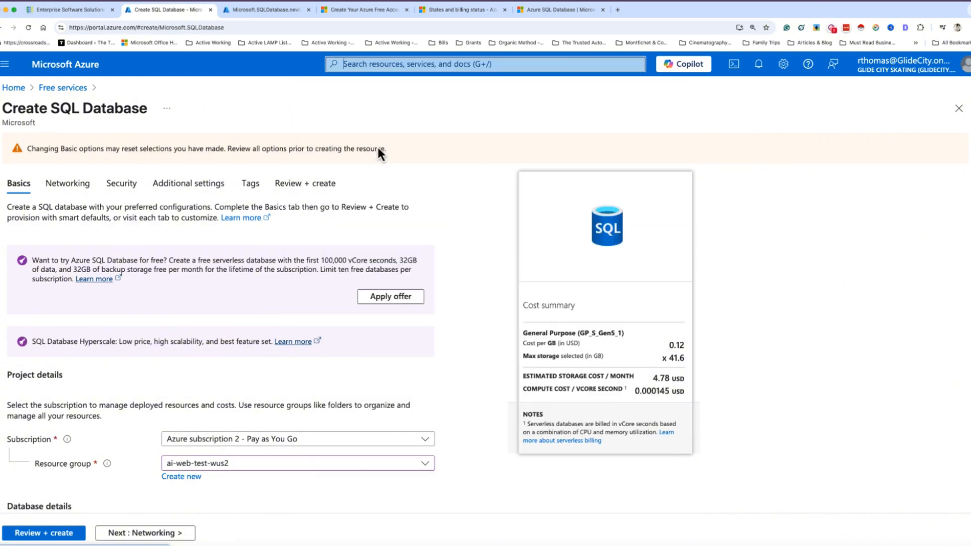
pyautogui.click(553, 79)
pyautogui.click(245, 111)
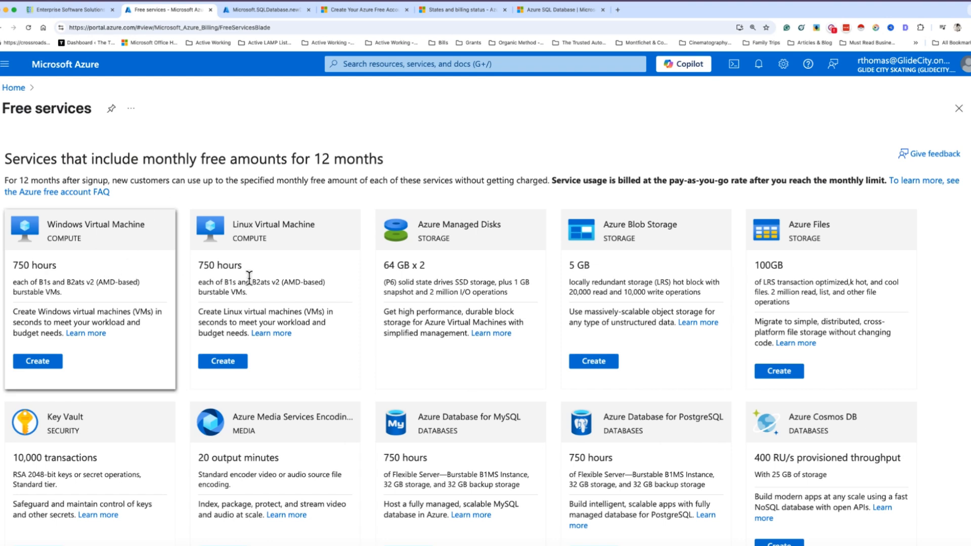
# Examine which services, including the database offerings, have monthly free amounts for 12 months and which always include them
pyautogui.scroll(-3, 268, 278)
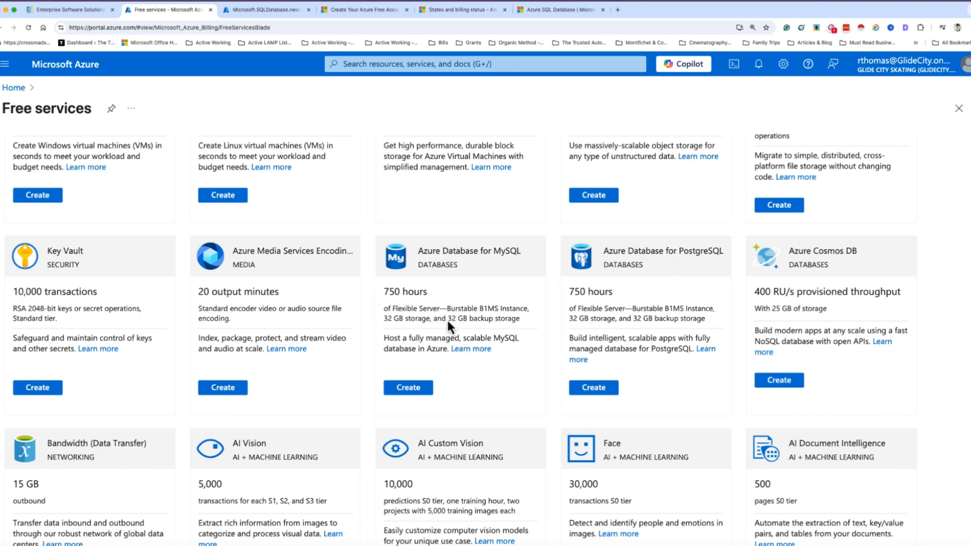
pyautogui.scroll(-13, 210, 354)
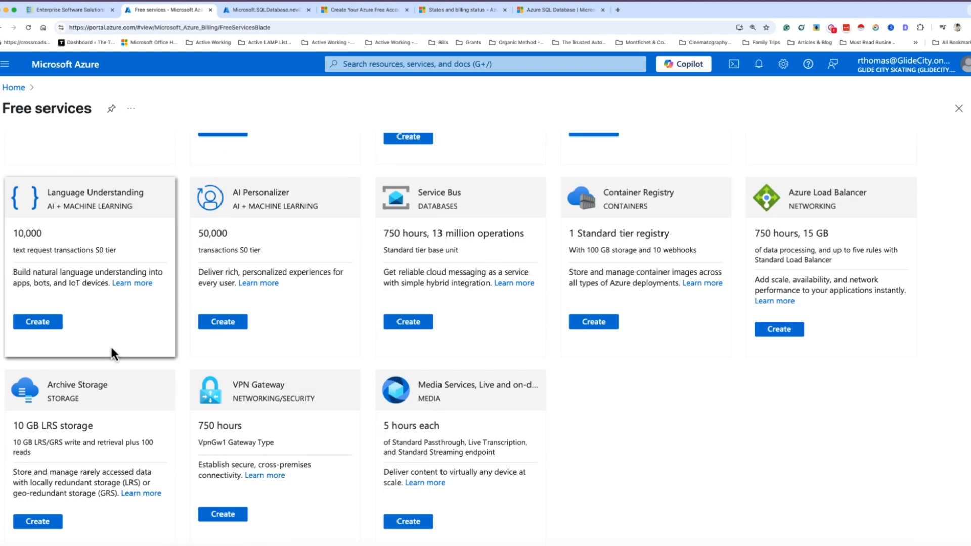
pyautogui.scroll(-3, 145, 377)
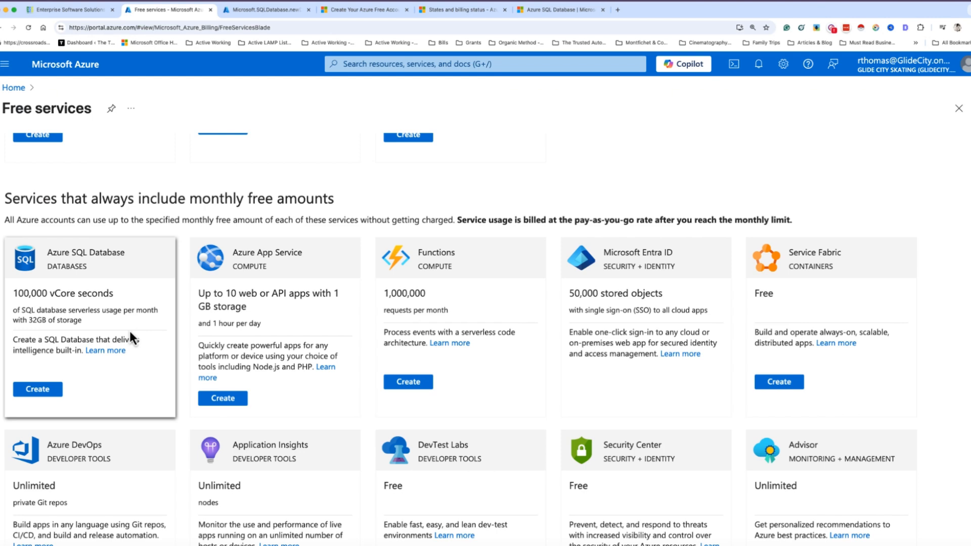
pyautogui.scroll(7, 354, 343)
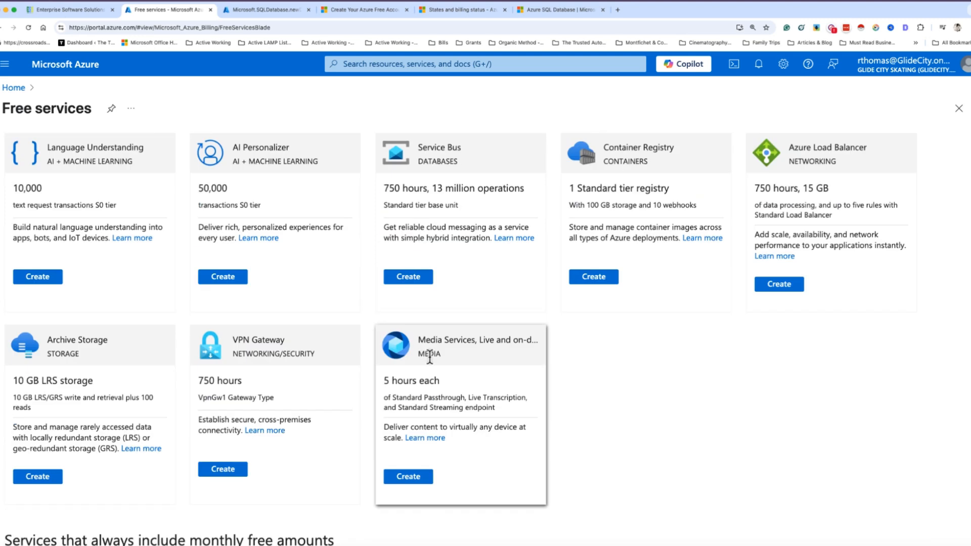
pyautogui.scroll(10, 430, 357)
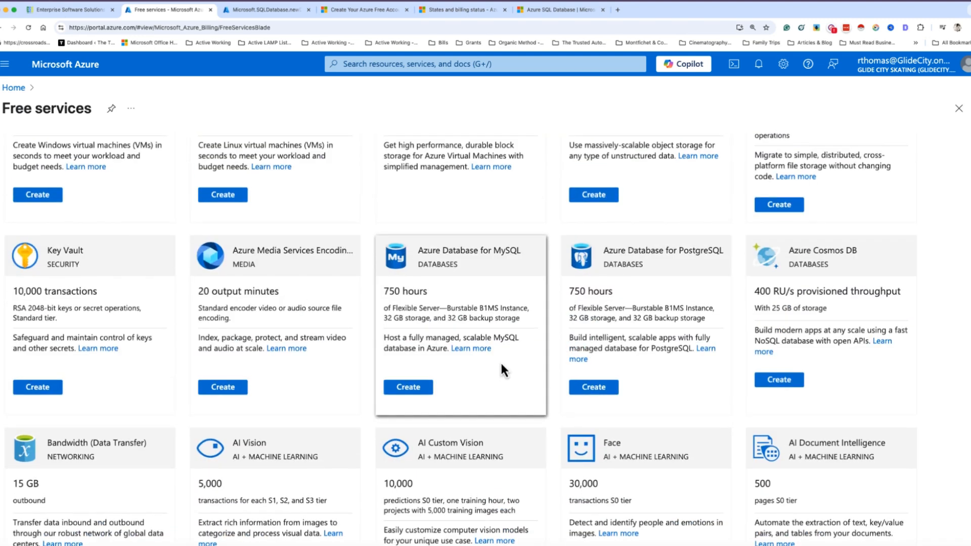